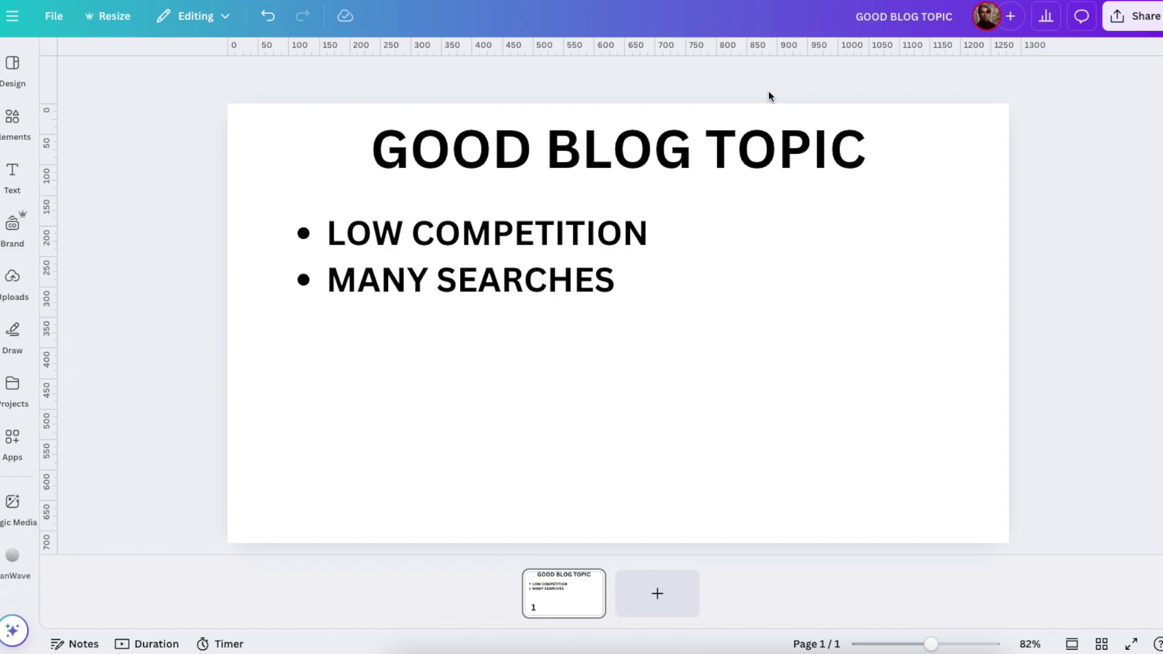
Highlight the LOW COMPETITION and MANY SEARCHES lines under the GOOD BLOG TOPIC title, then deselect
click(636, 161)
click(428, 241)
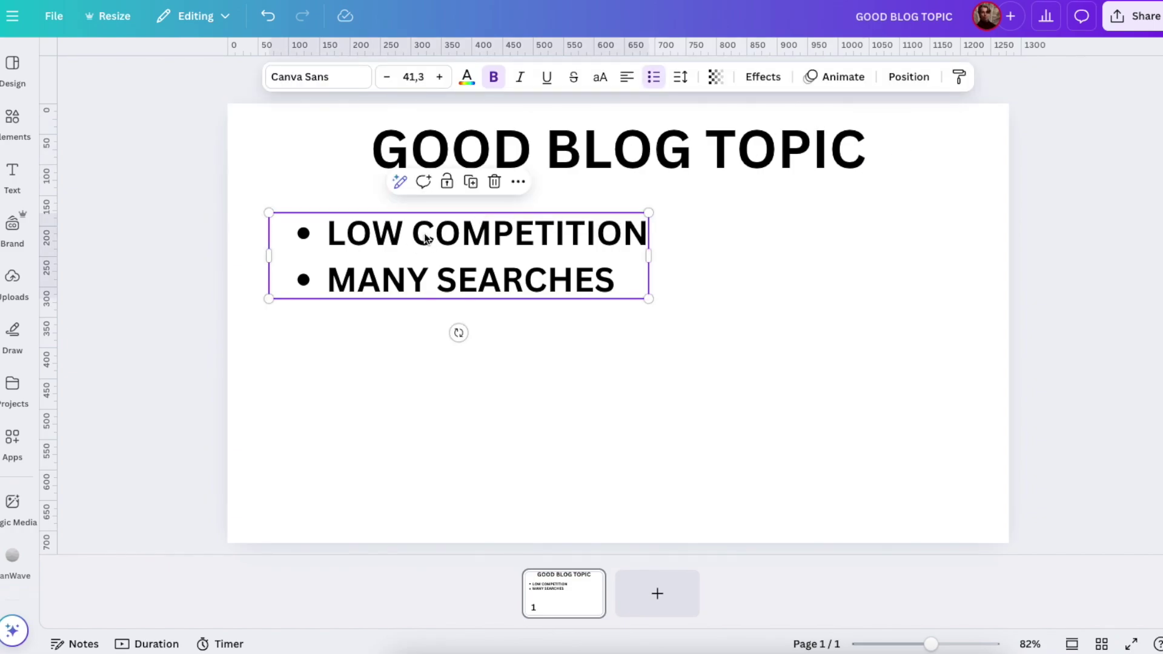
click(618, 129)
click(396, 229)
triple_click(376, 236)
triple_click(389, 270)
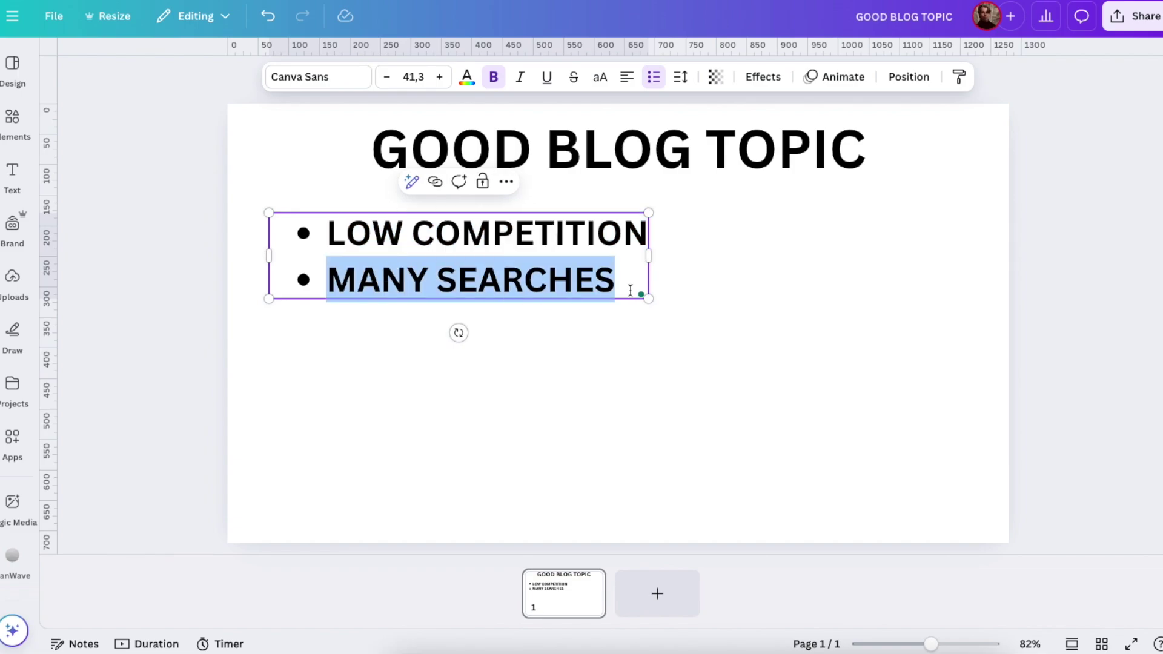
click(731, 339)
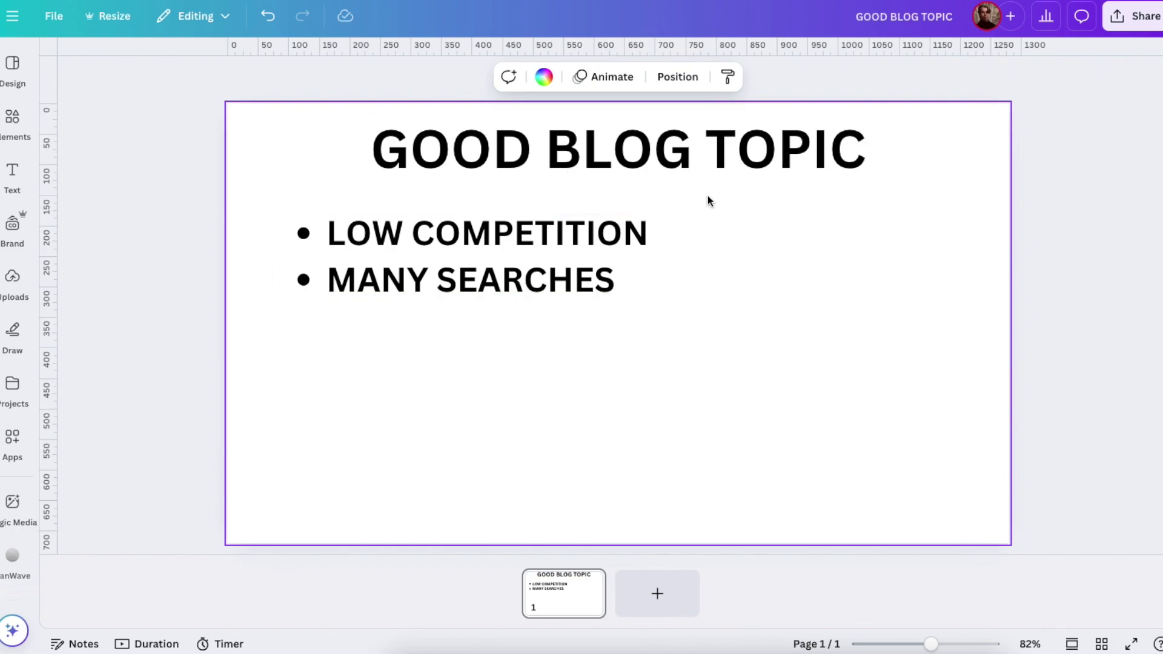
Reselect the bullet list and GOOD BLOG TOPIC title, then deselect everything
click(595, 250)
click(754, 138)
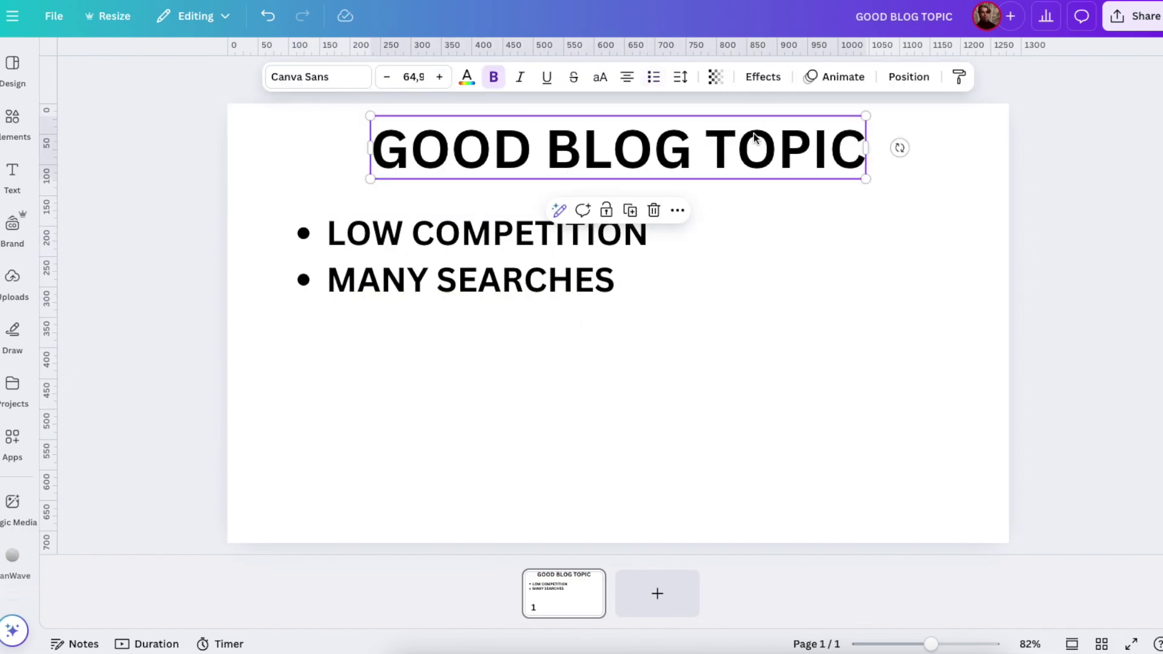
click(482, 243)
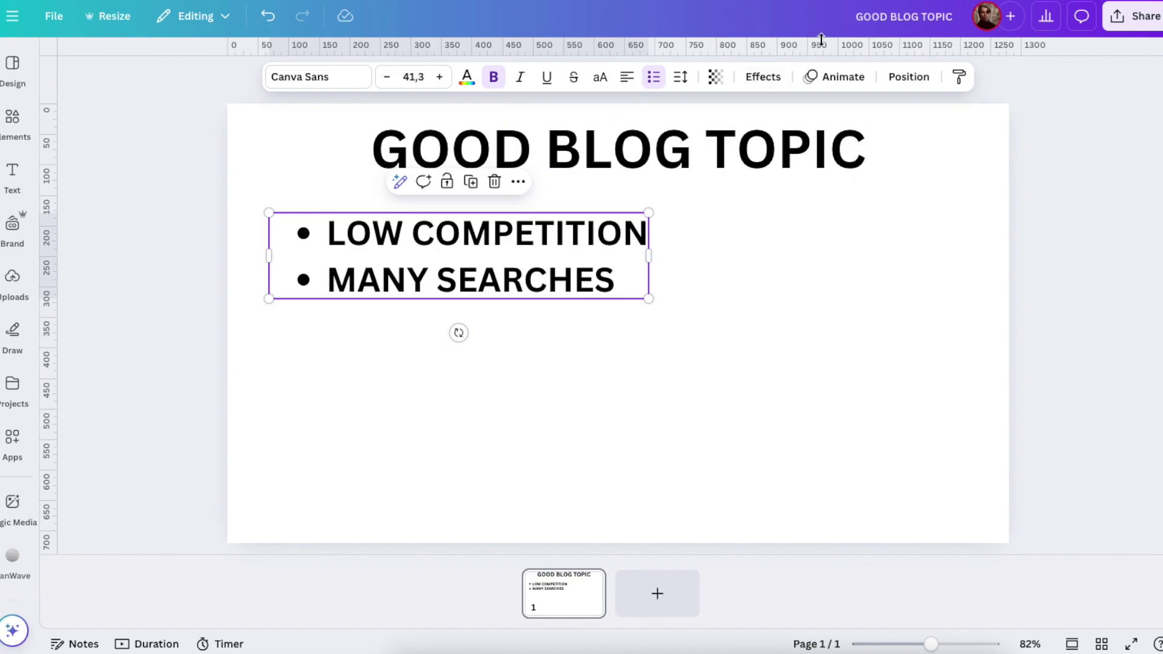
click(907, 63)
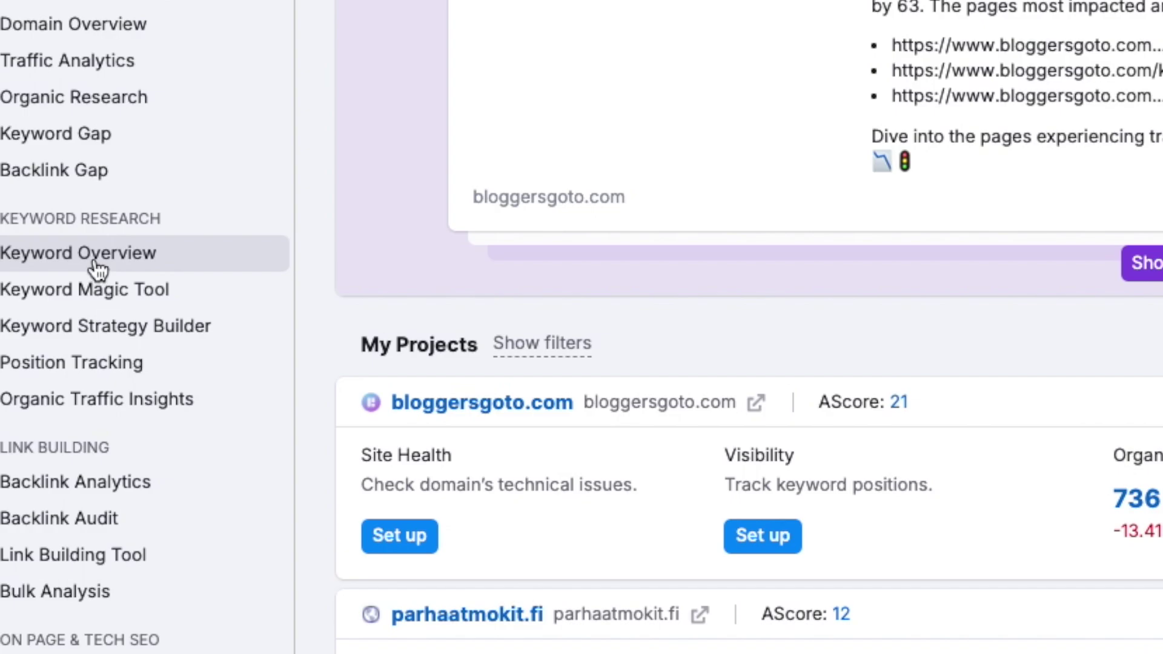
Run Keyword Overview on the keyword 'AI tools', typed in lowercase
click(127, 265)
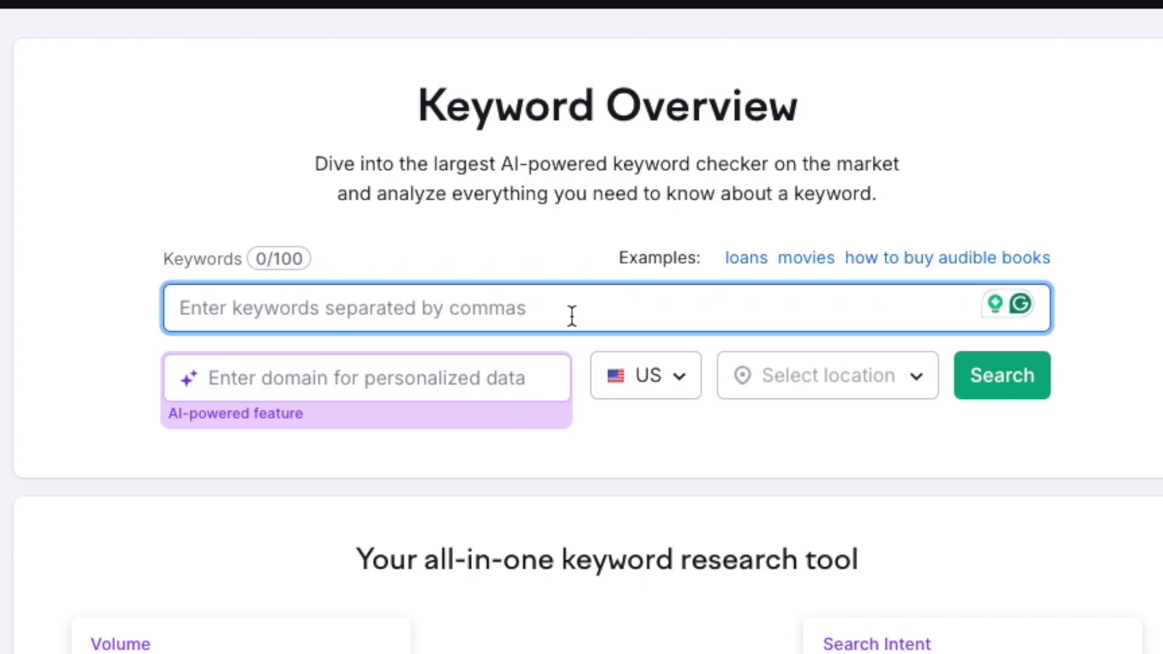
text(AI TOOLS)
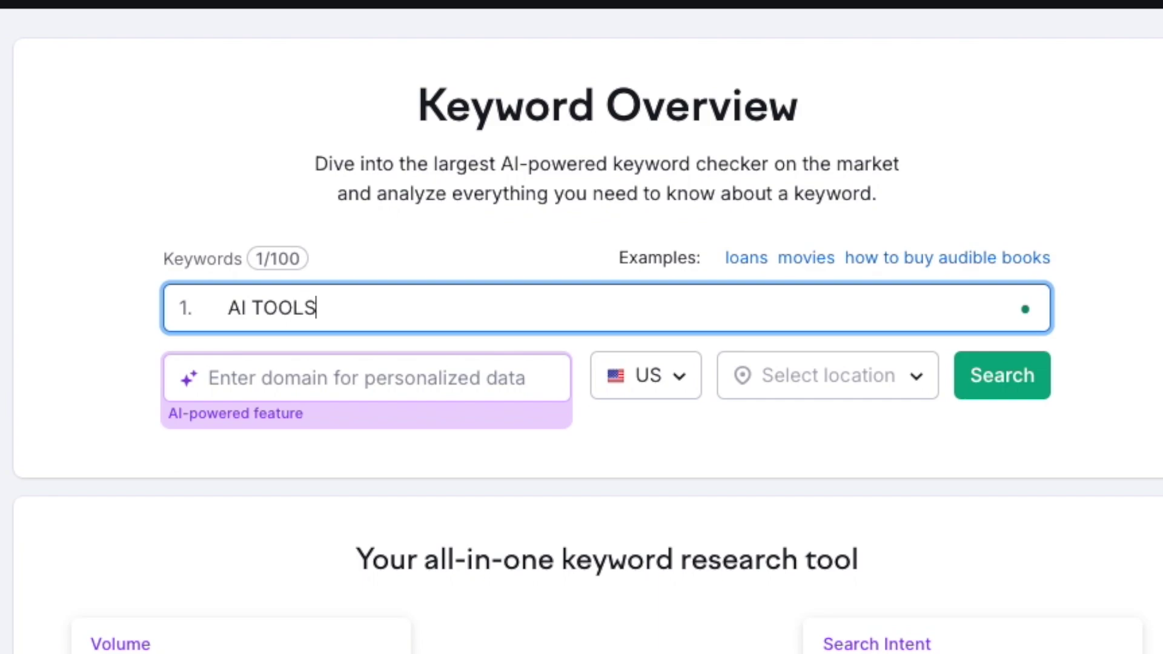
double_click(300, 309)
text(tools)
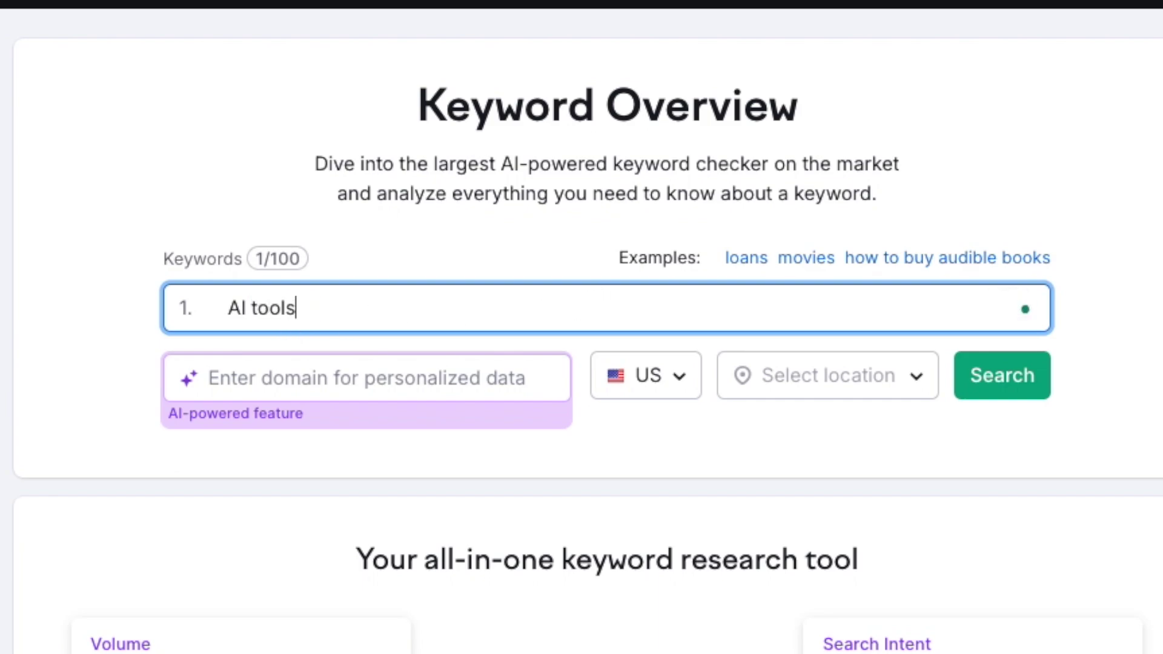
click(993, 395)
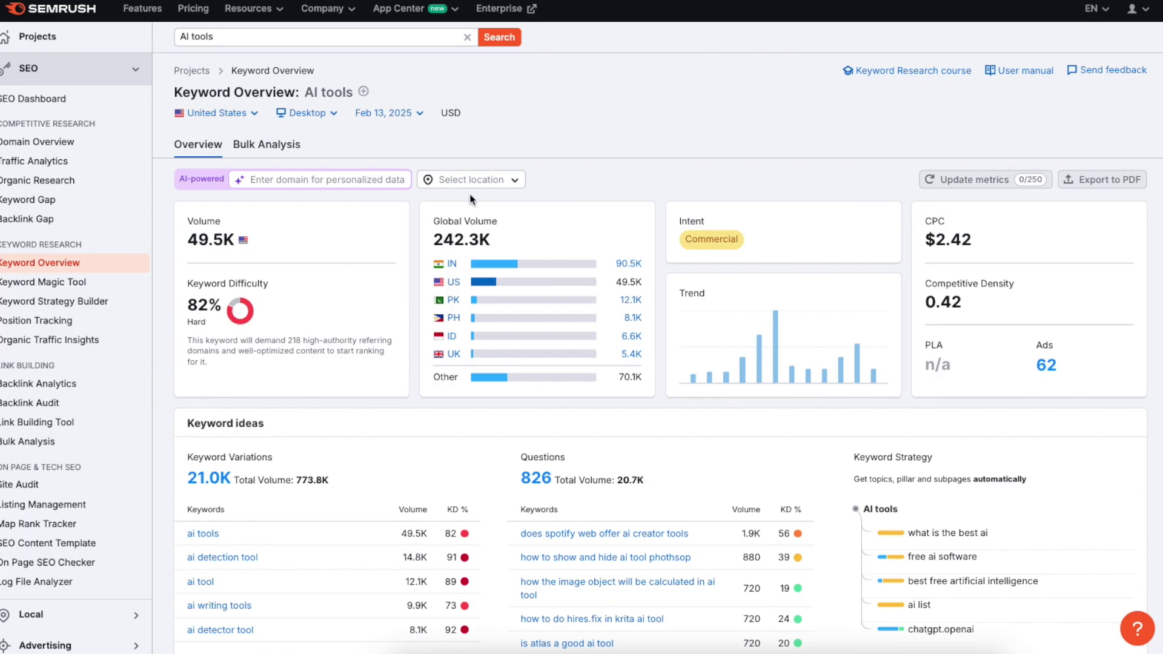
Highlight the searched keyword and its 49.5K search volume figure
double_click(203, 37)
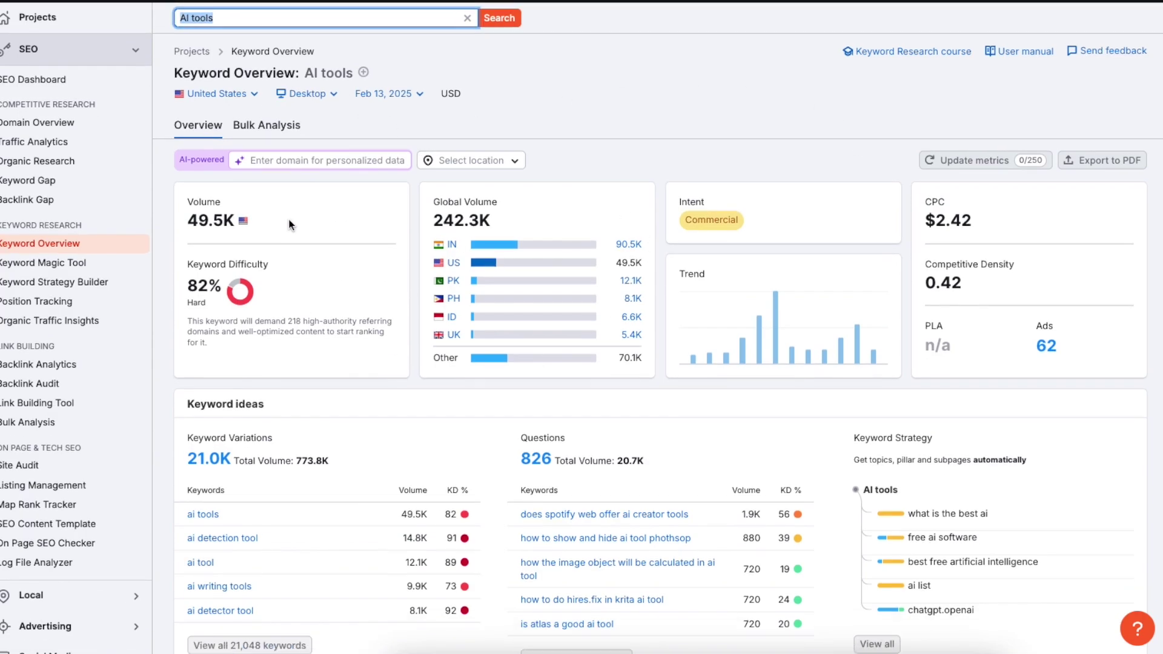
scroll(238, 238, down, 1)
drag(223, 210, 314, 199)
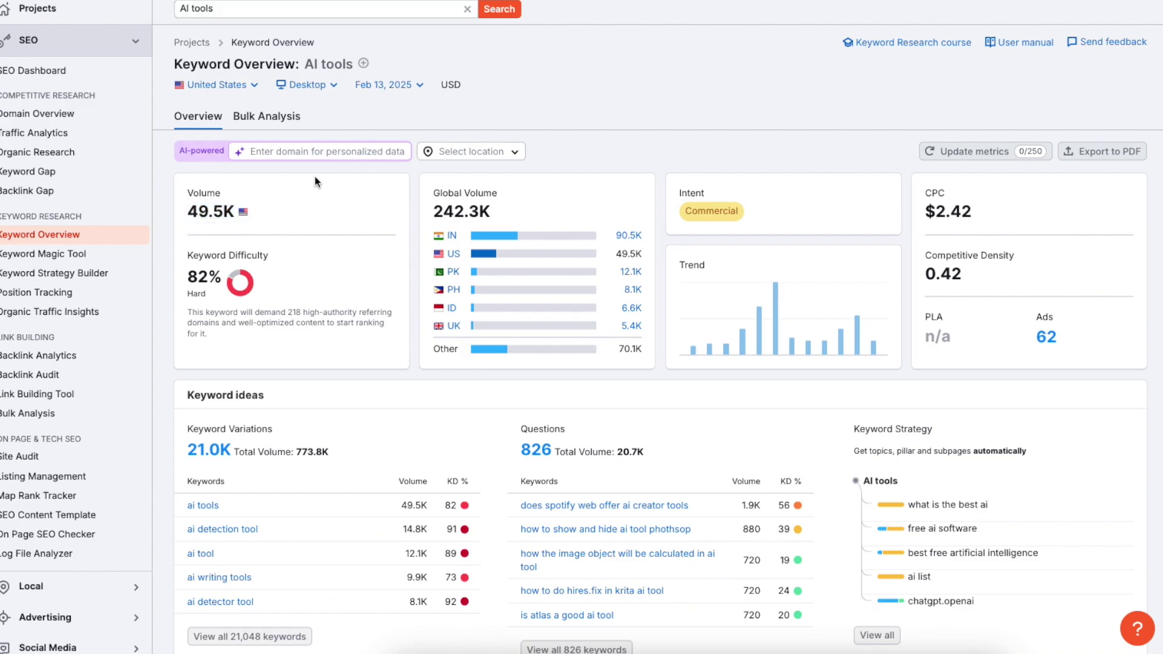
scroll(321, 218, up, 1)
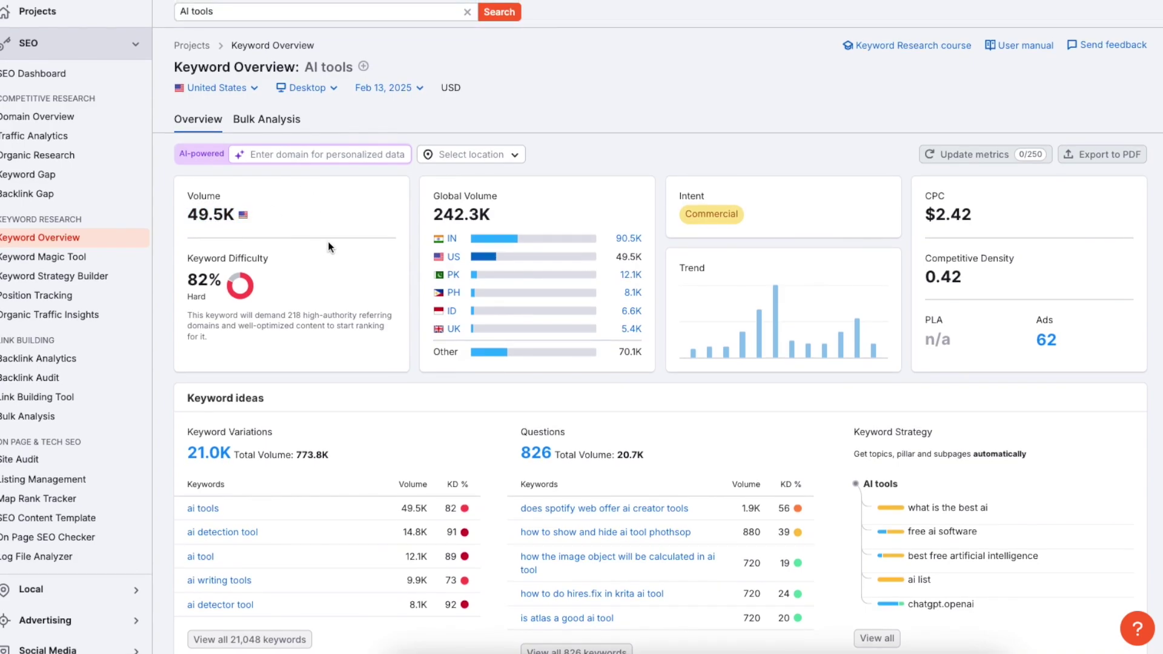
Scroll down to review the Keyword ideas section of the AI tools results
scroll(328, 247, down, 3)
scroll(340, 239, down, 1)
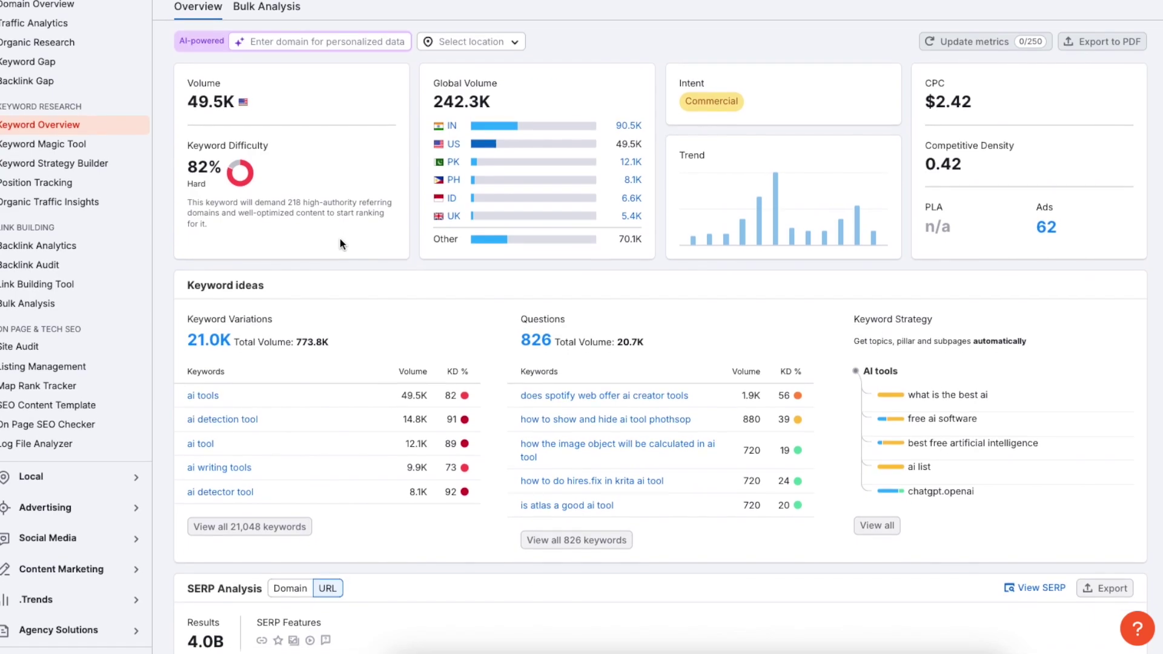
scroll(337, 243, up, 5)
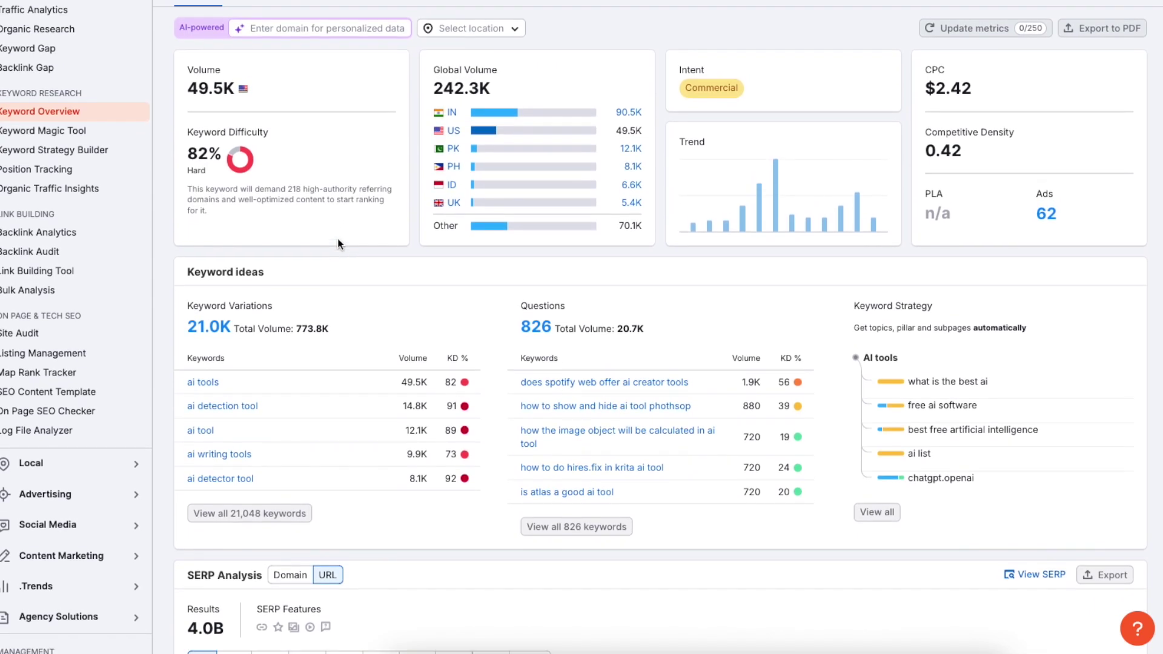
scroll(318, 254, down, 5)
scroll(316, 255, down, 5)
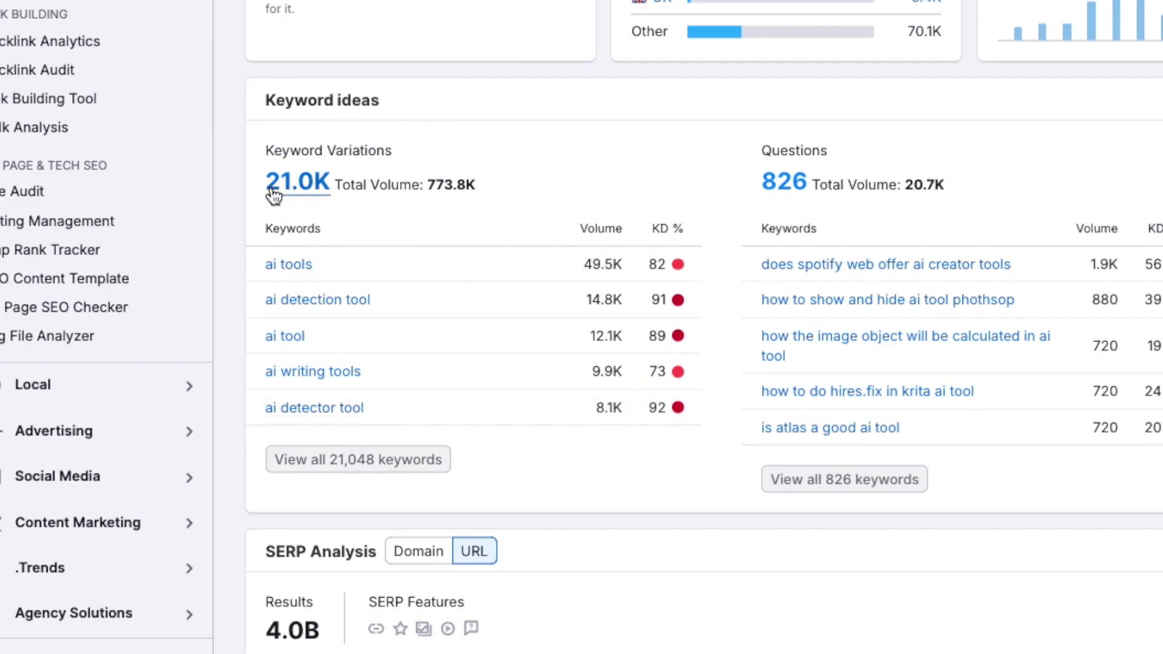
mouse_move(265, 106)
mouse_down()
mouse_move(381, 103)
mouse_move(252, 99)
mouse_up()
click(384, 104)
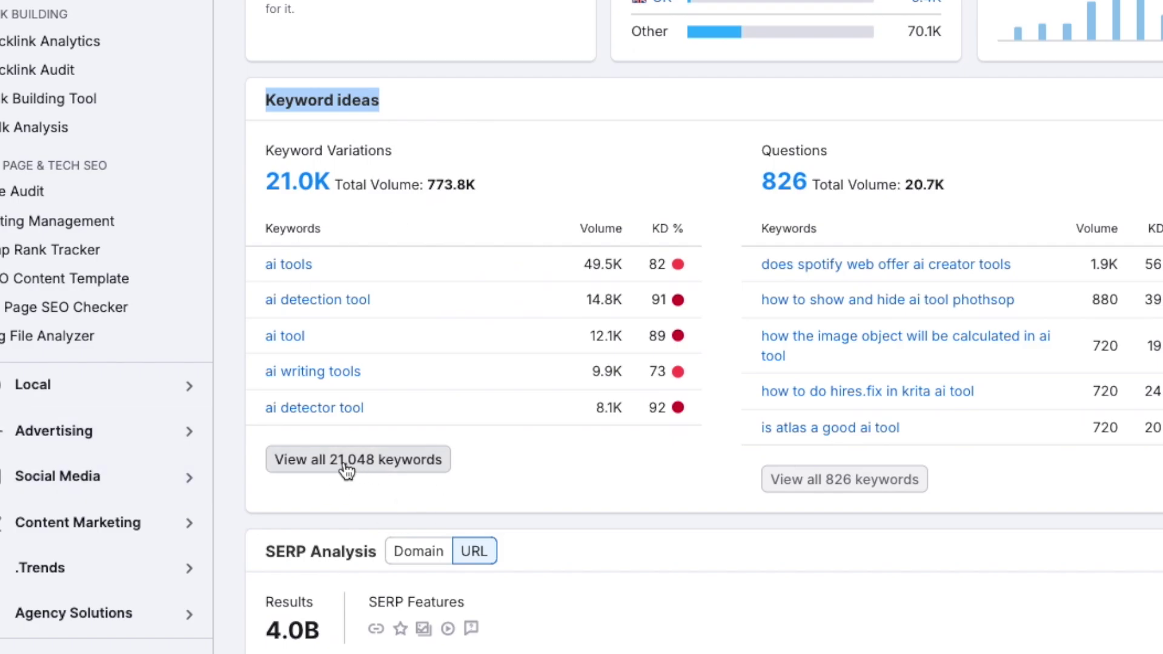
scroll(347, 180, up, 5)
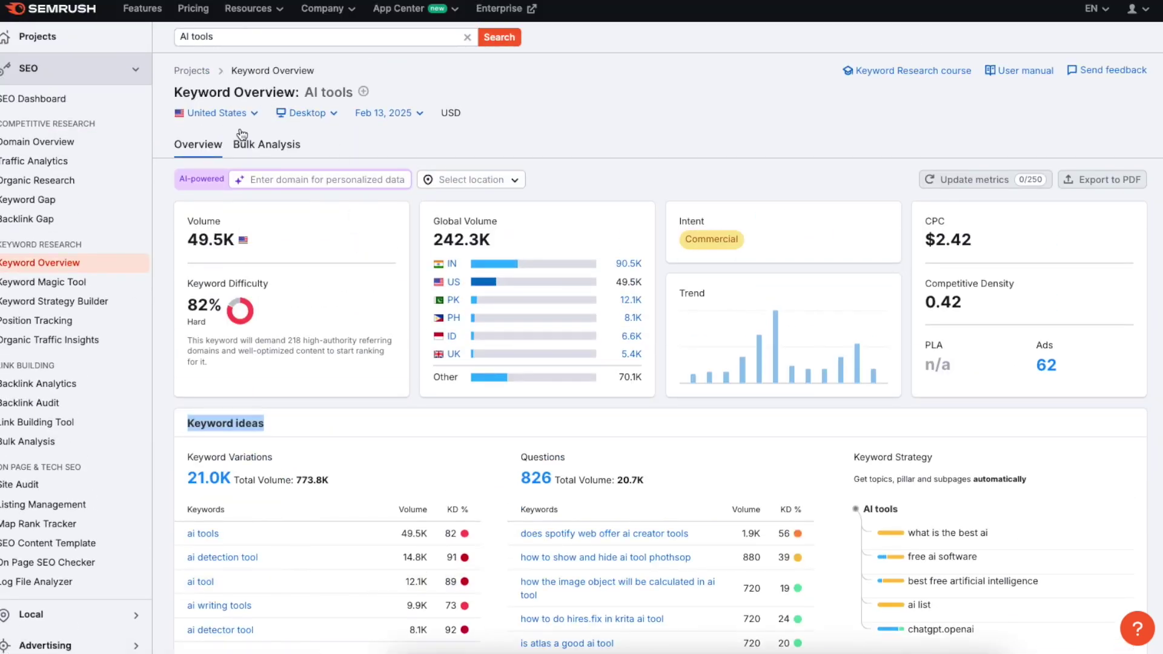
scroll(277, 259, down, 7)
Open all 21,048 AI tools keyword variations in the Keyword Magic Tool
click(270, 209)
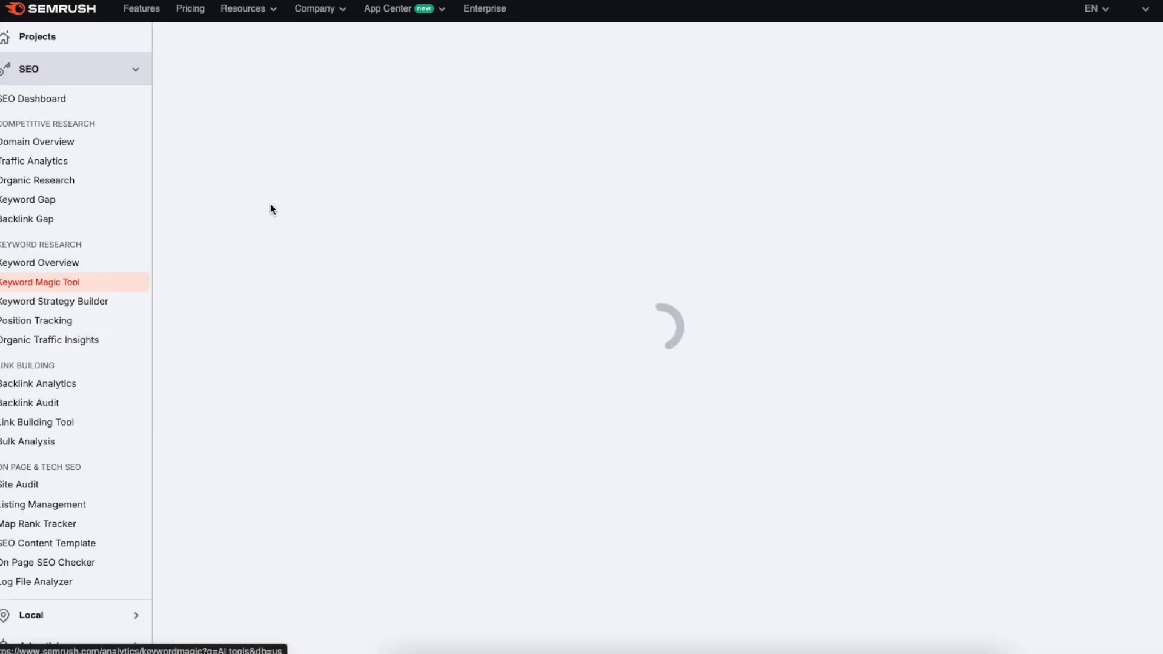
scroll(452, 220, down, 2)
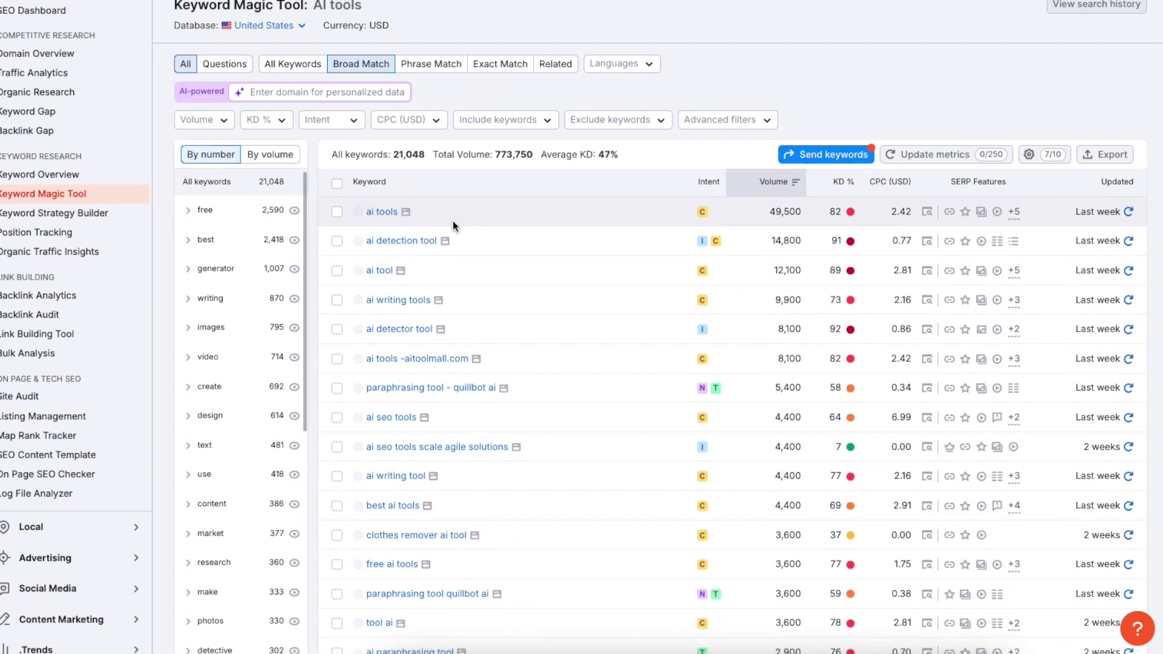
scroll(452, 226, down, 1)
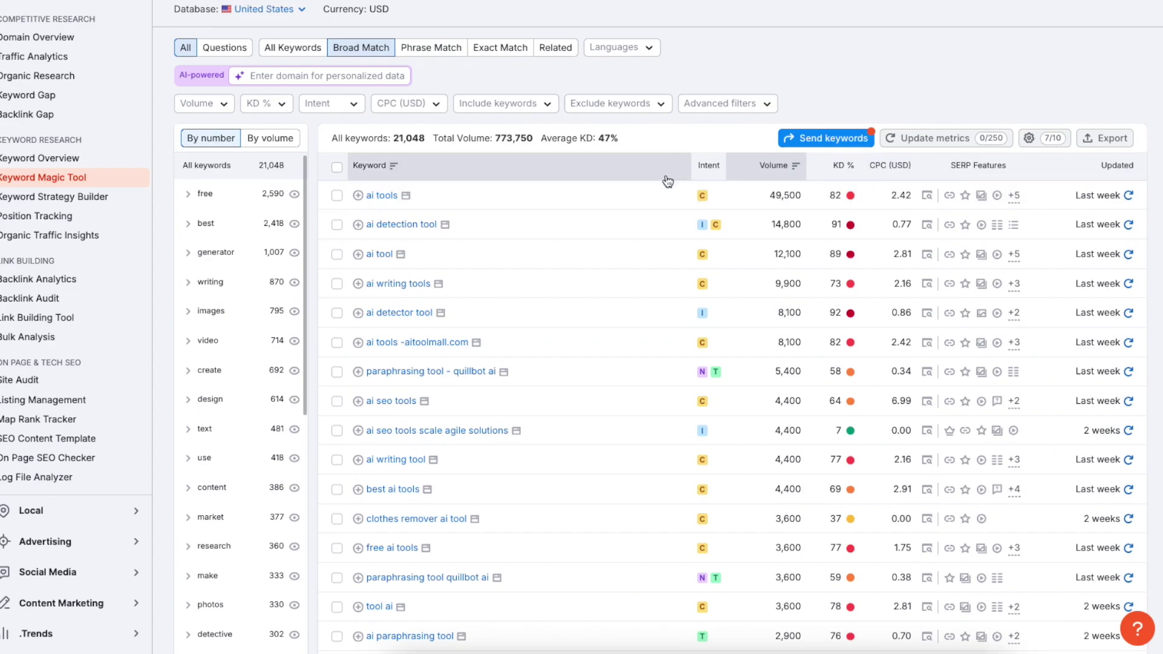
scroll(662, 192, up, 1)
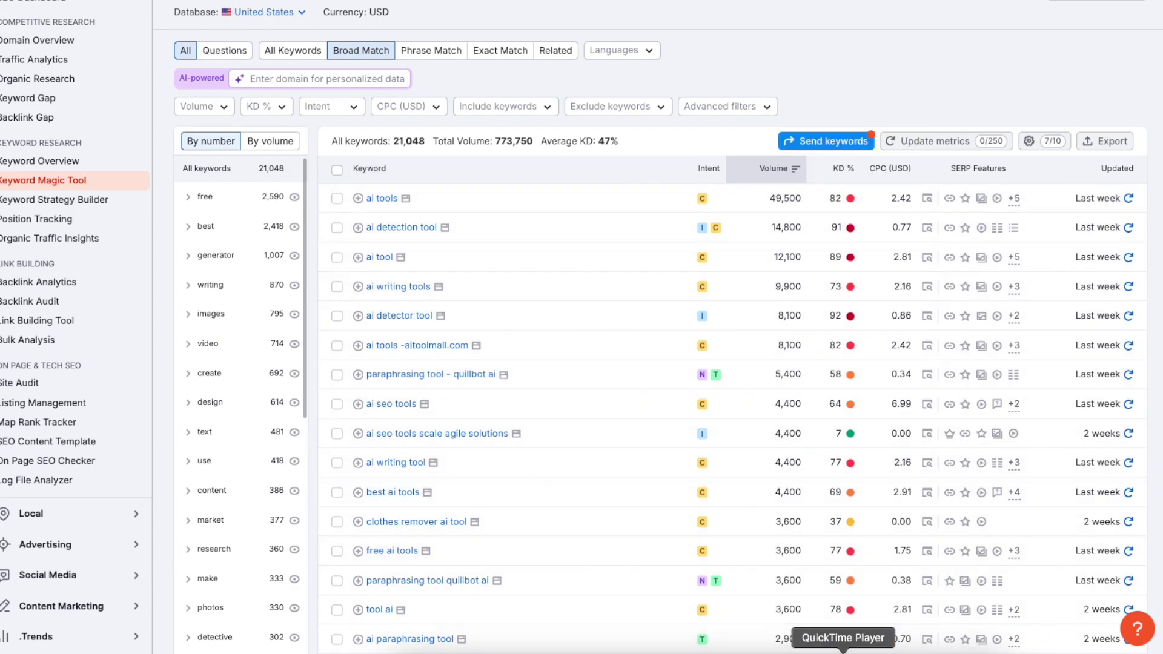
scroll(482, 187, up, 2)
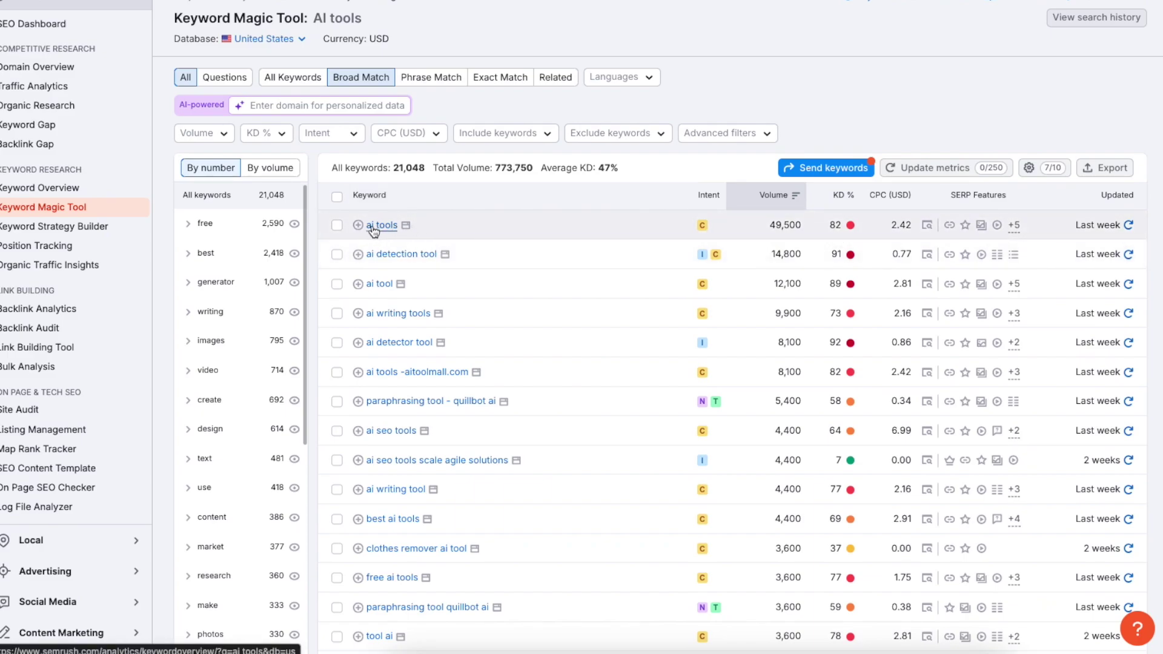
mouse_move(831, 202)
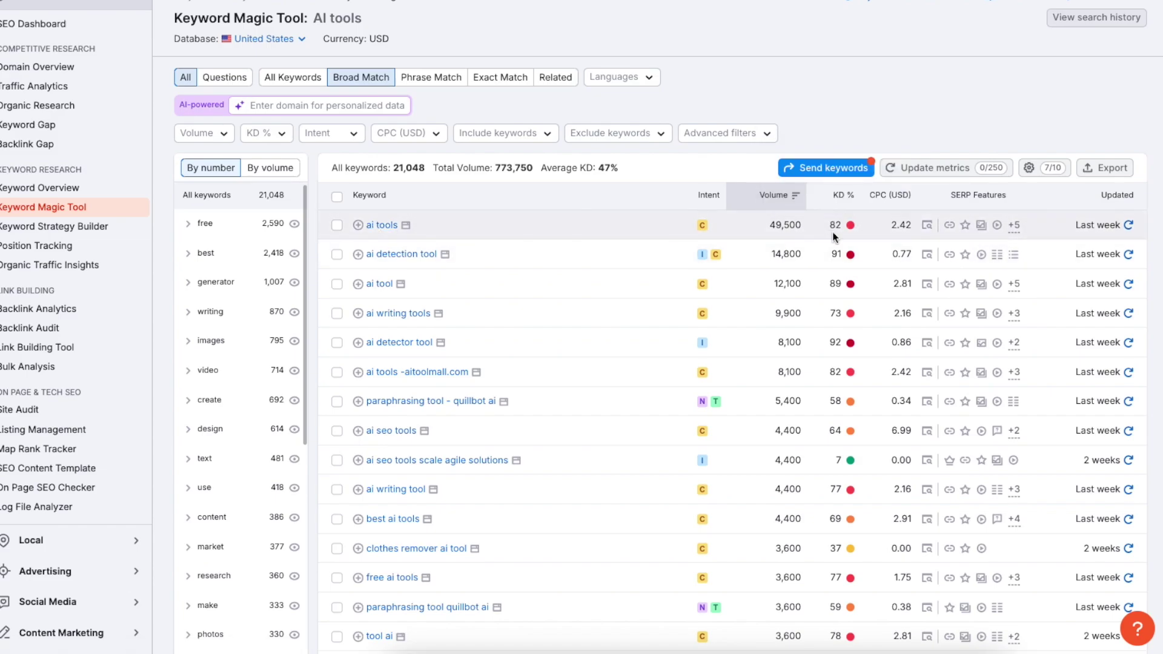
mouse_move(836, 228)
Scroll through the keyword table, return to the top, and open the Volume filter
scroll(855, 231, up, 2)
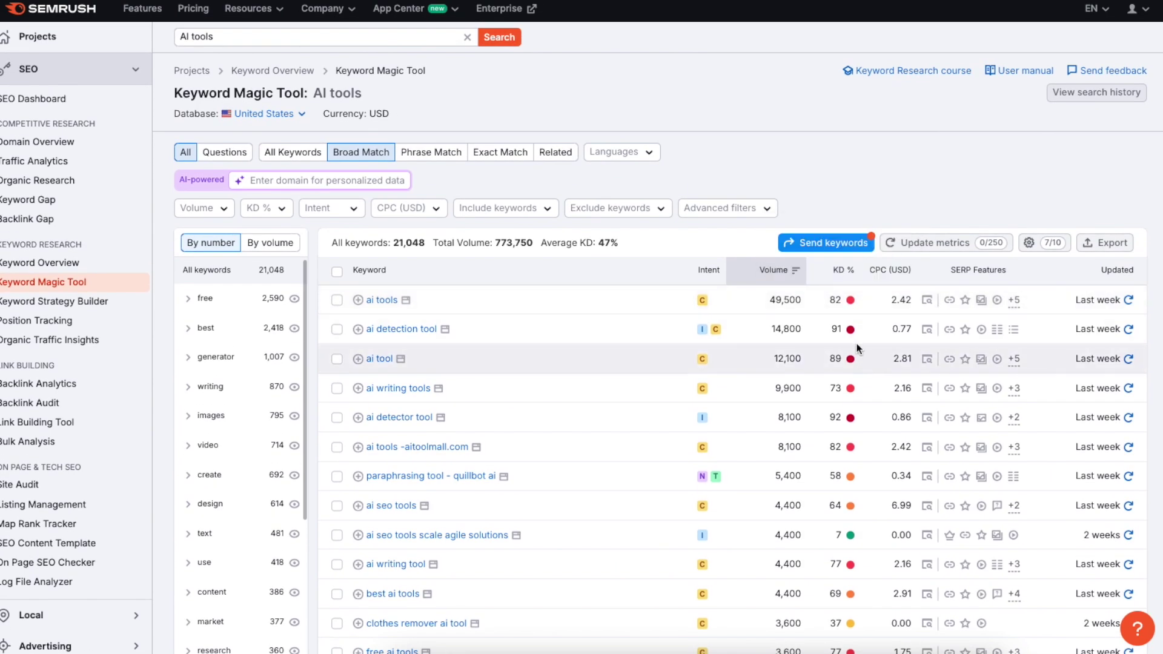
scroll(857, 343, down, 1)
scroll(855, 343, down, 1)
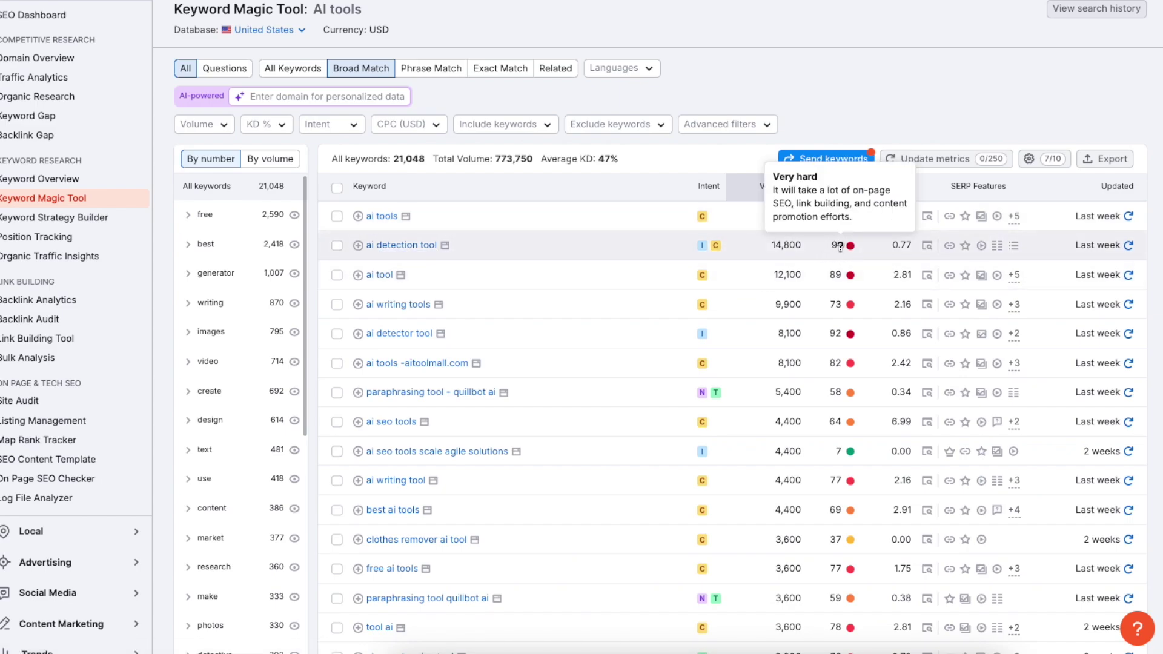
scroll(840, 246, down, 1)
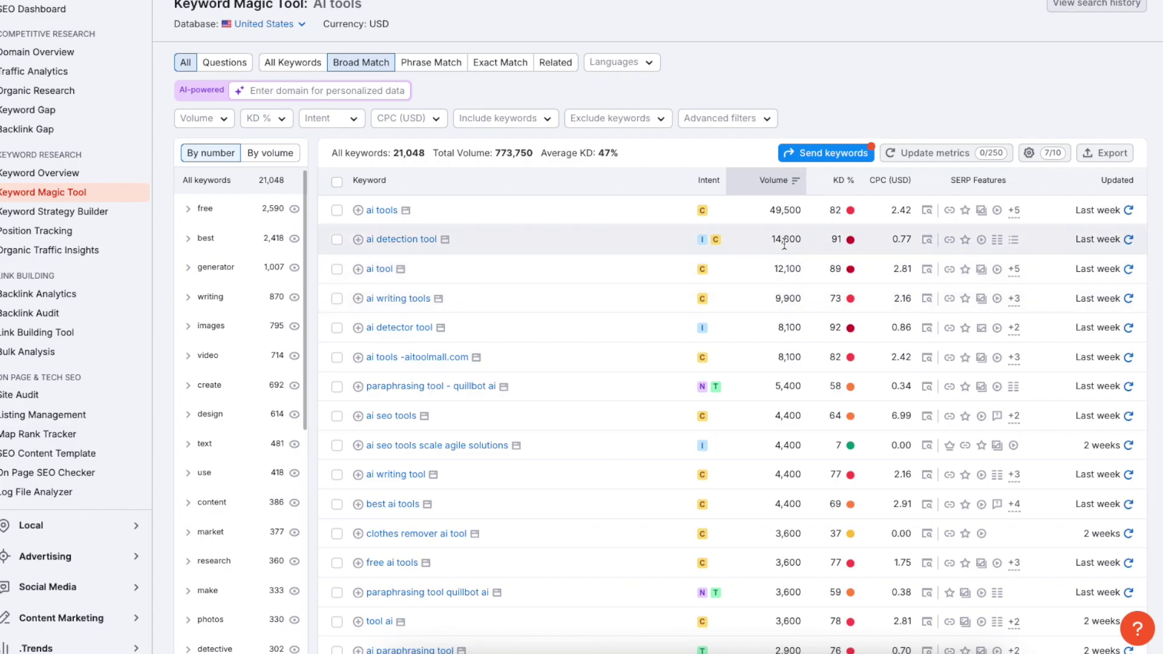
scroll(791, 242, down, 2)
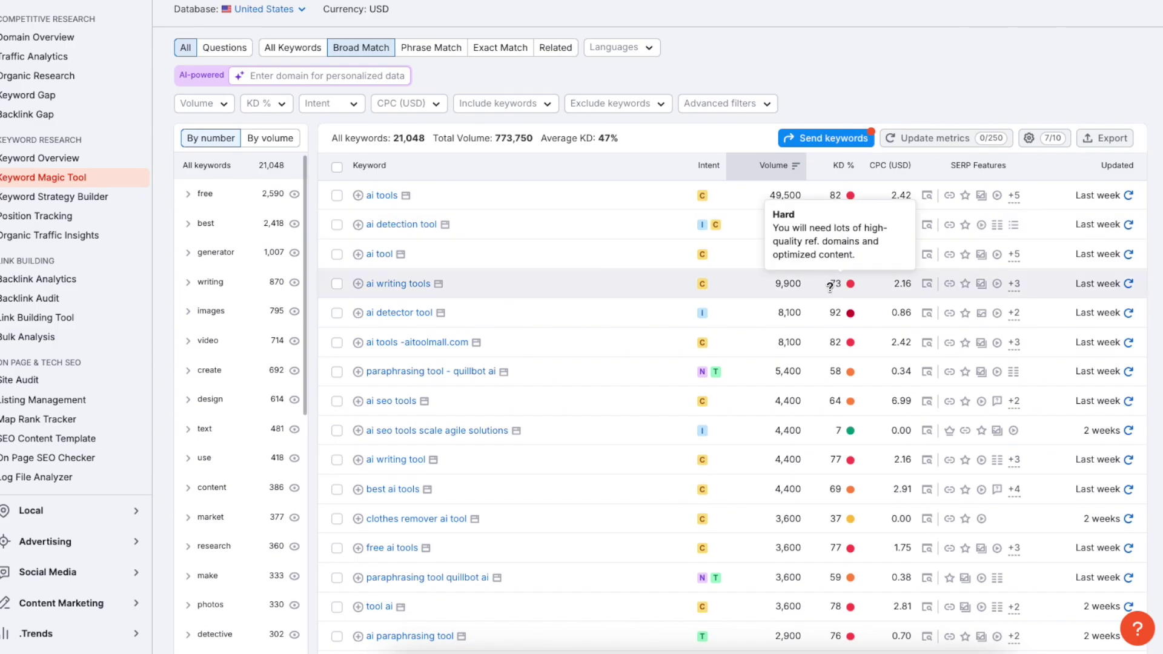
scroll(497, 195, up, 1)
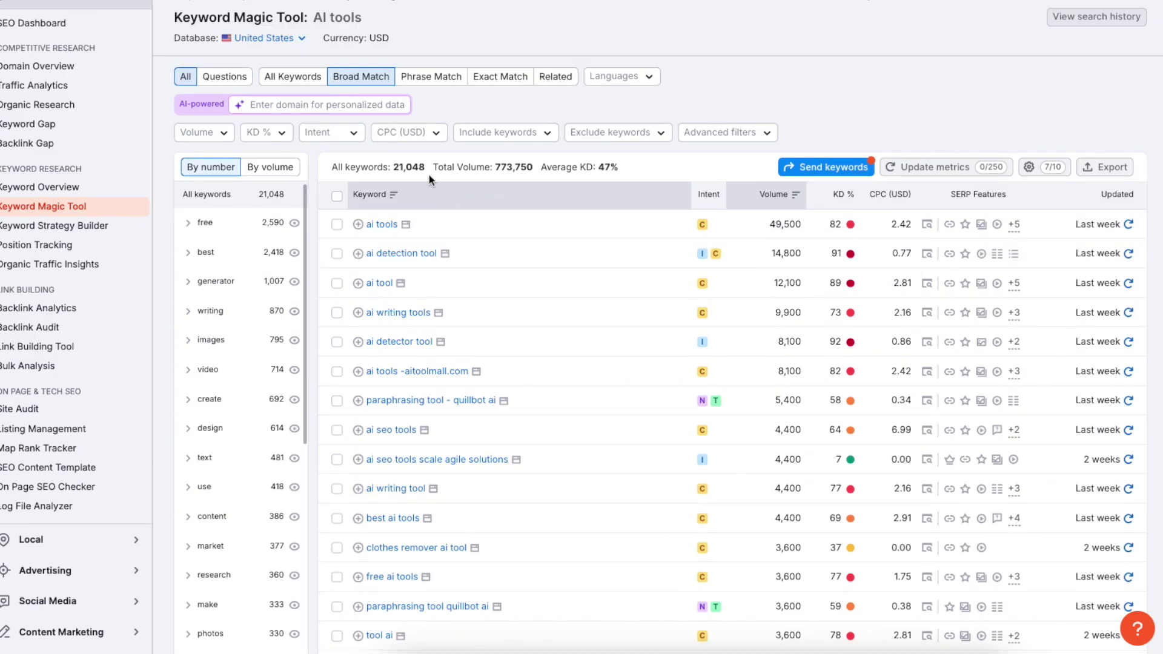
scroll(623, 409, down, 2)
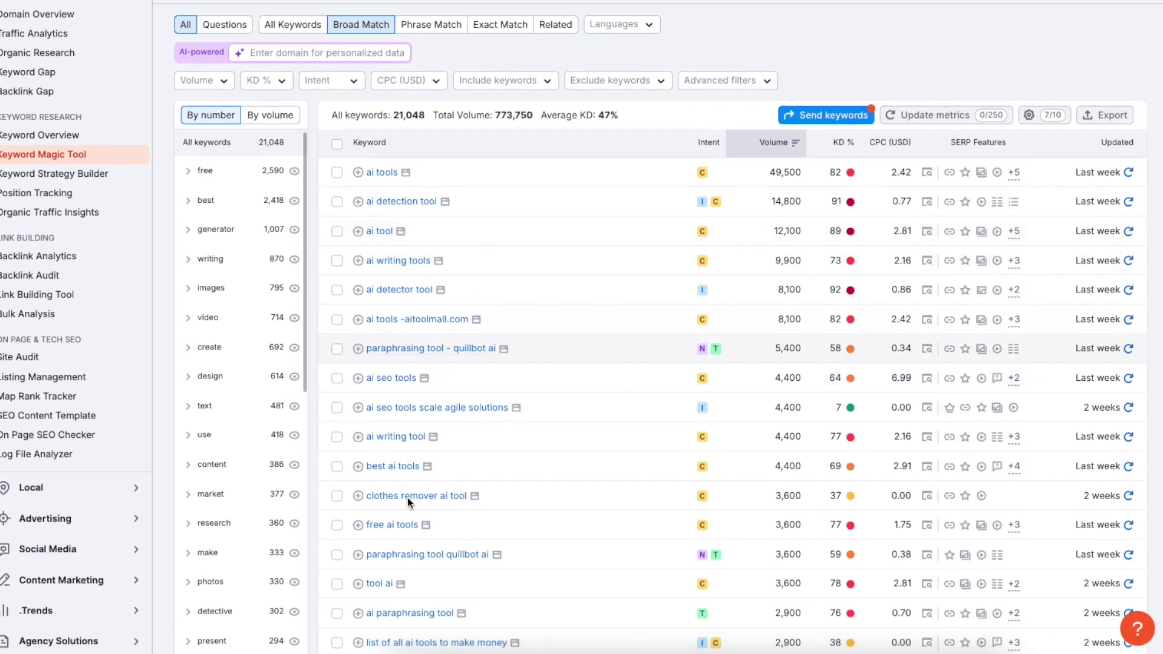
scroll(805, 348, down, 4)
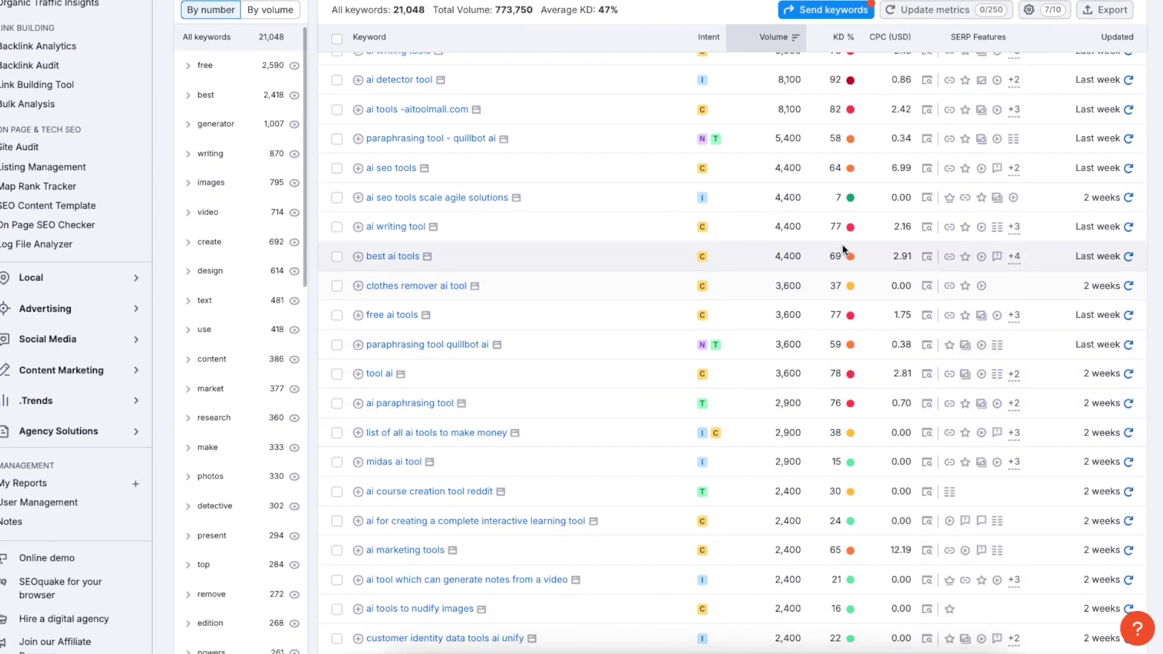
scroll(754, 228, up, 1)
scroll(755, 227, up, 4)
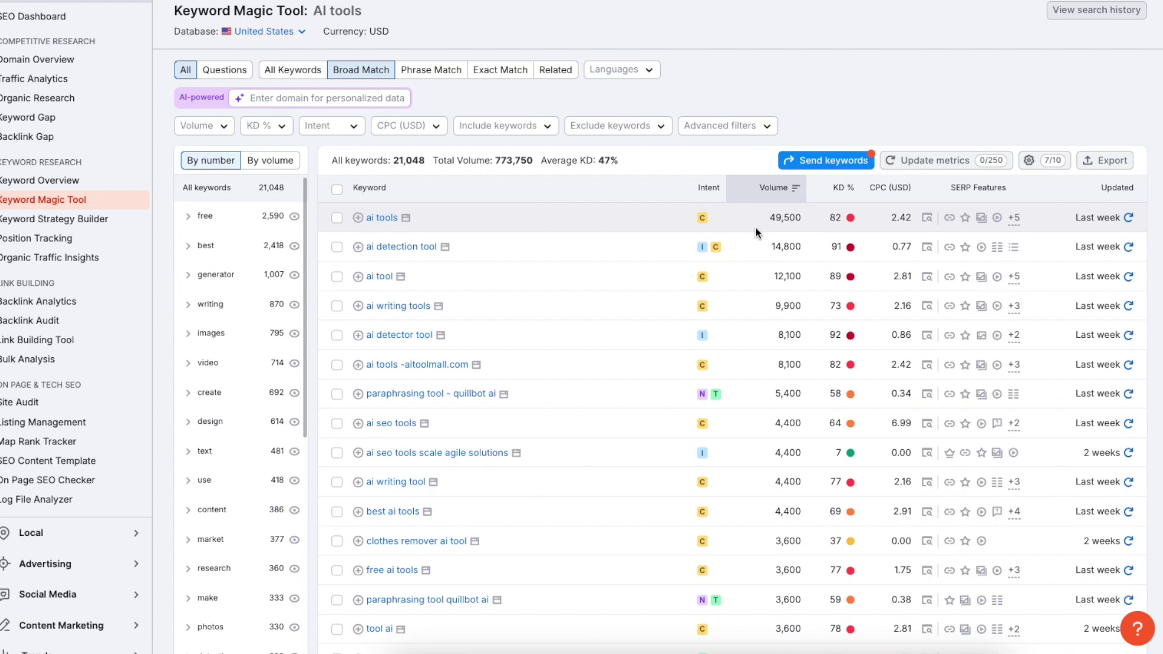
click(199, 127)
Filter the AI tools keywords to a custom KD % range of 0 to 50
click(280, 128)
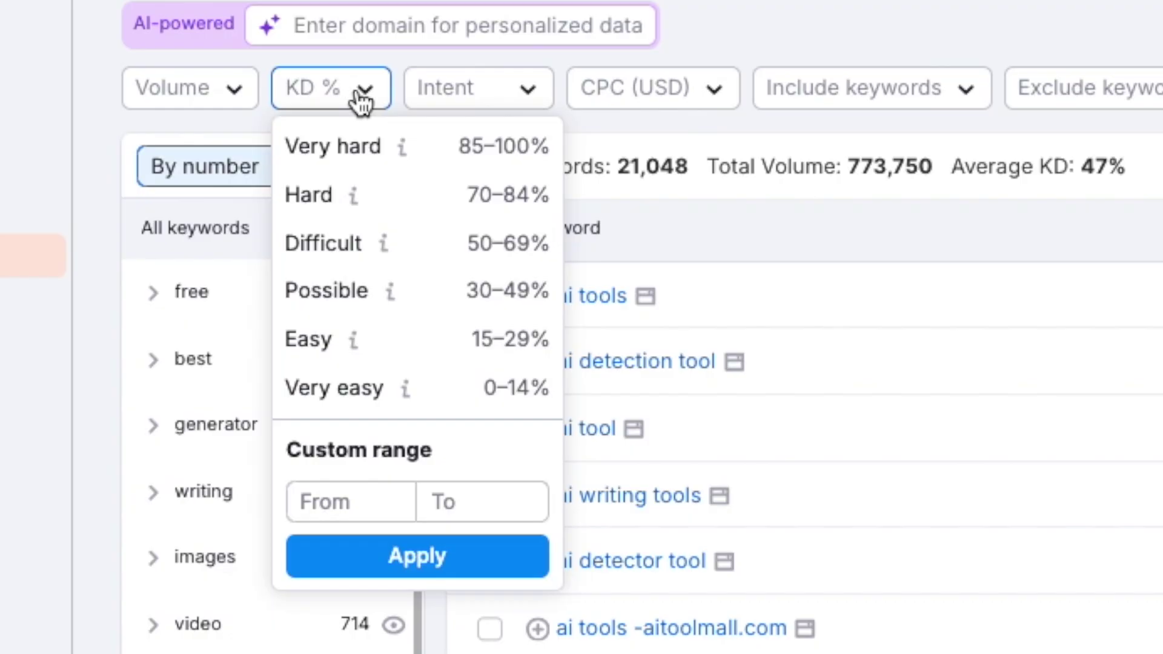
click(280, 310)
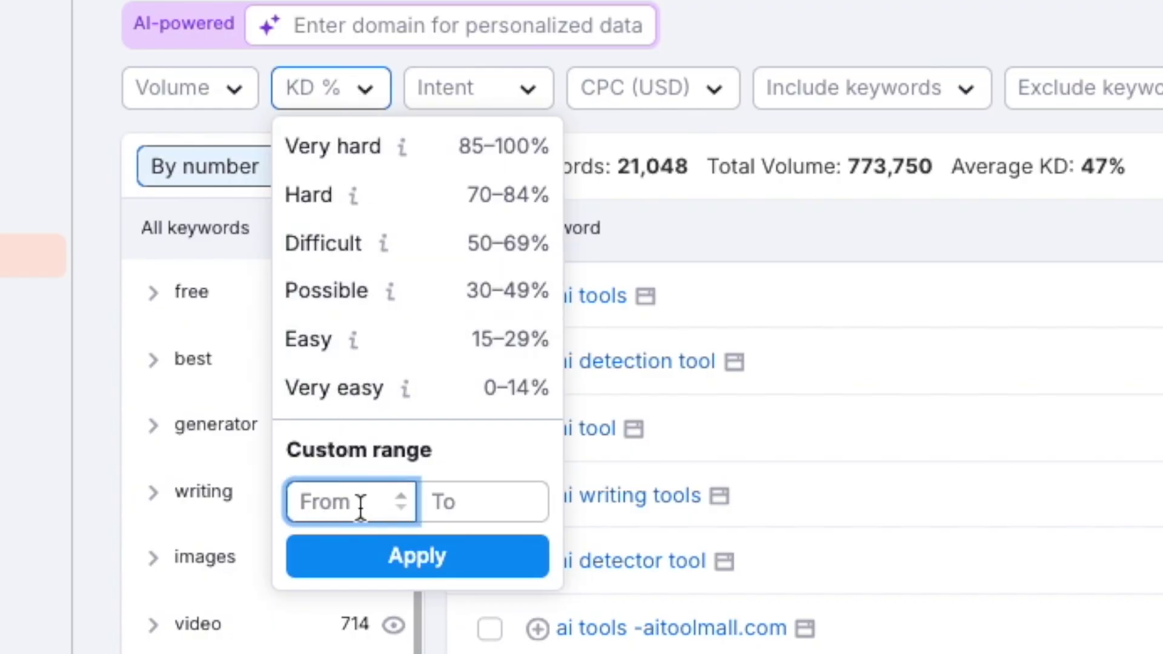
text(0)
click(485, 503)
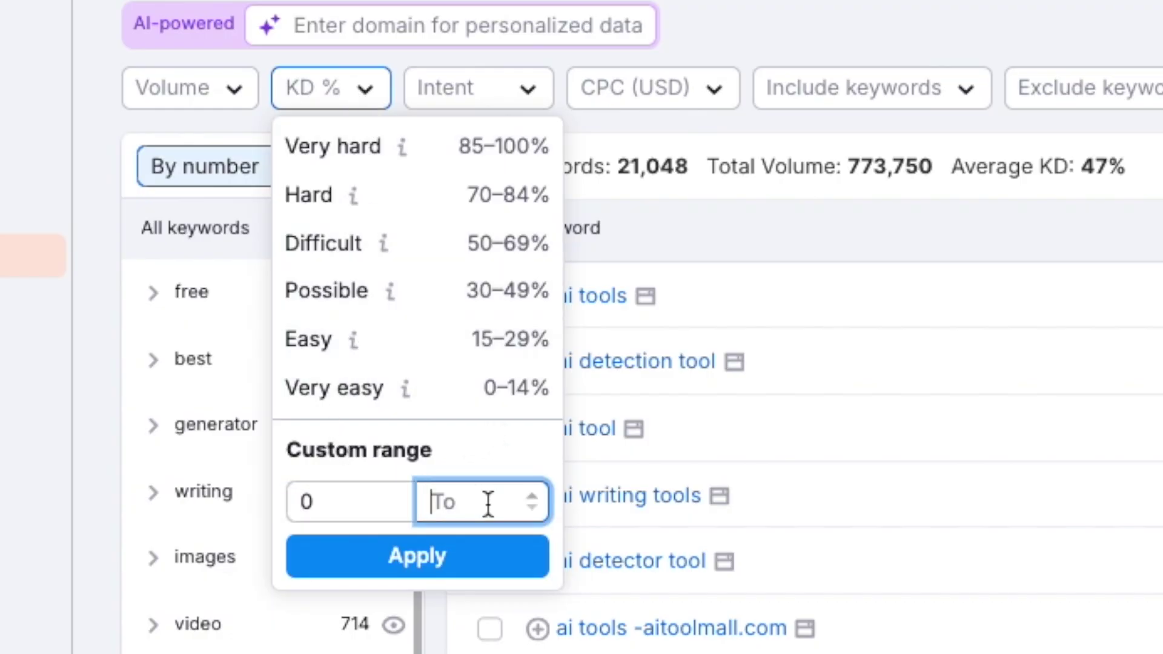
text(50)
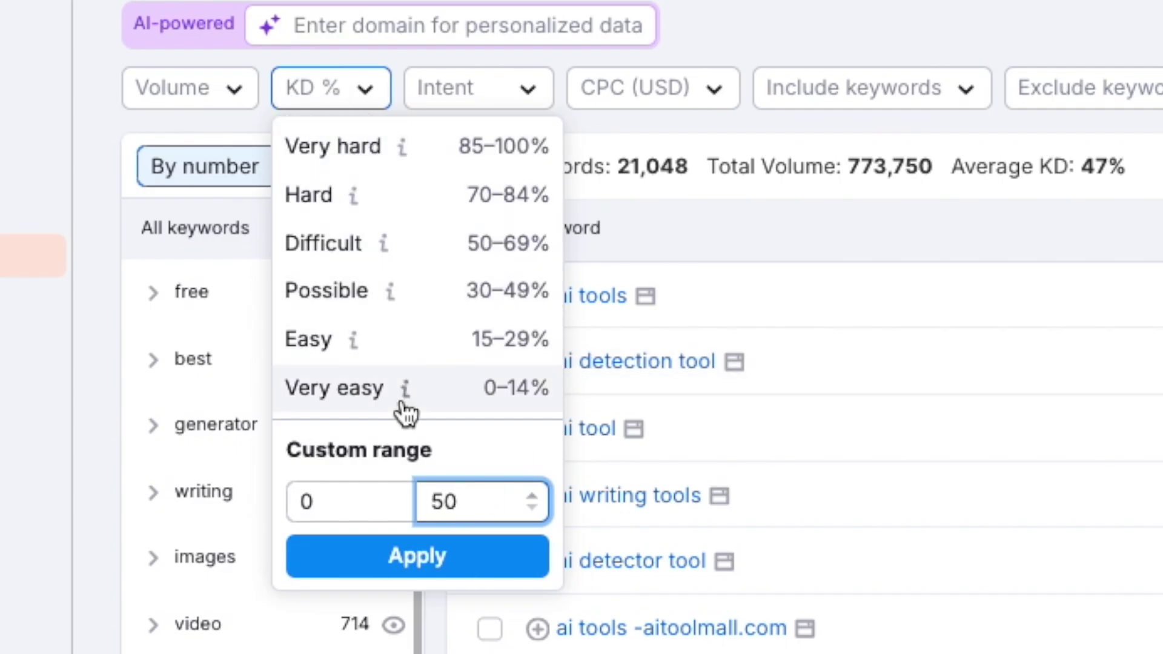
click(404, 572)
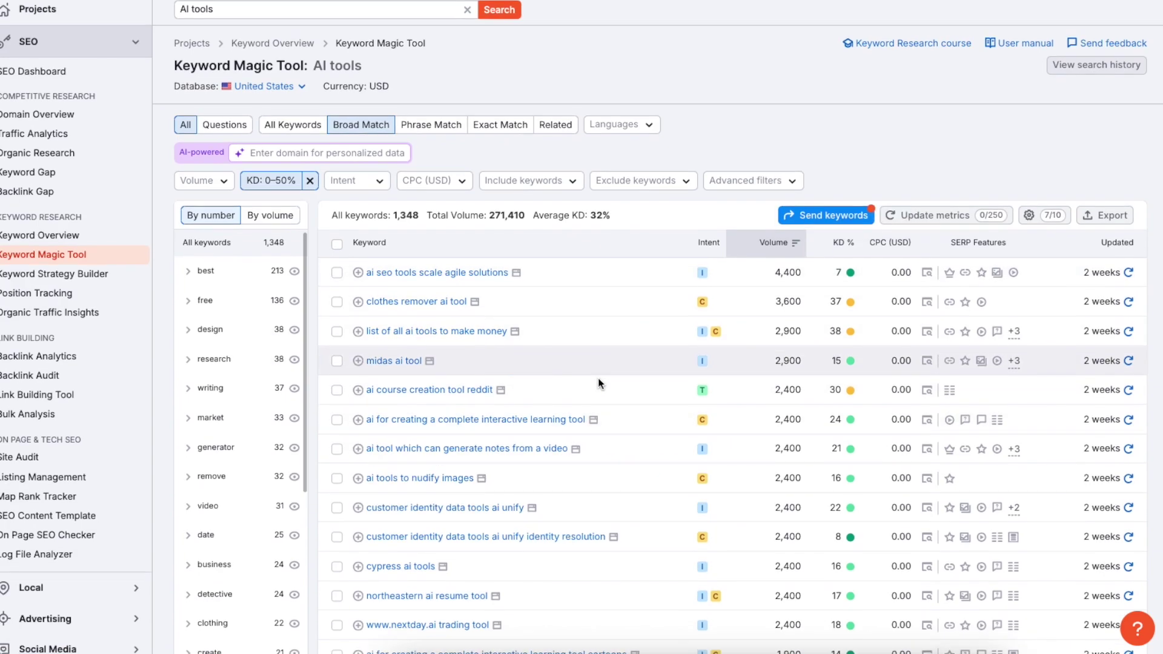
scroll(606, 364, down, 1)
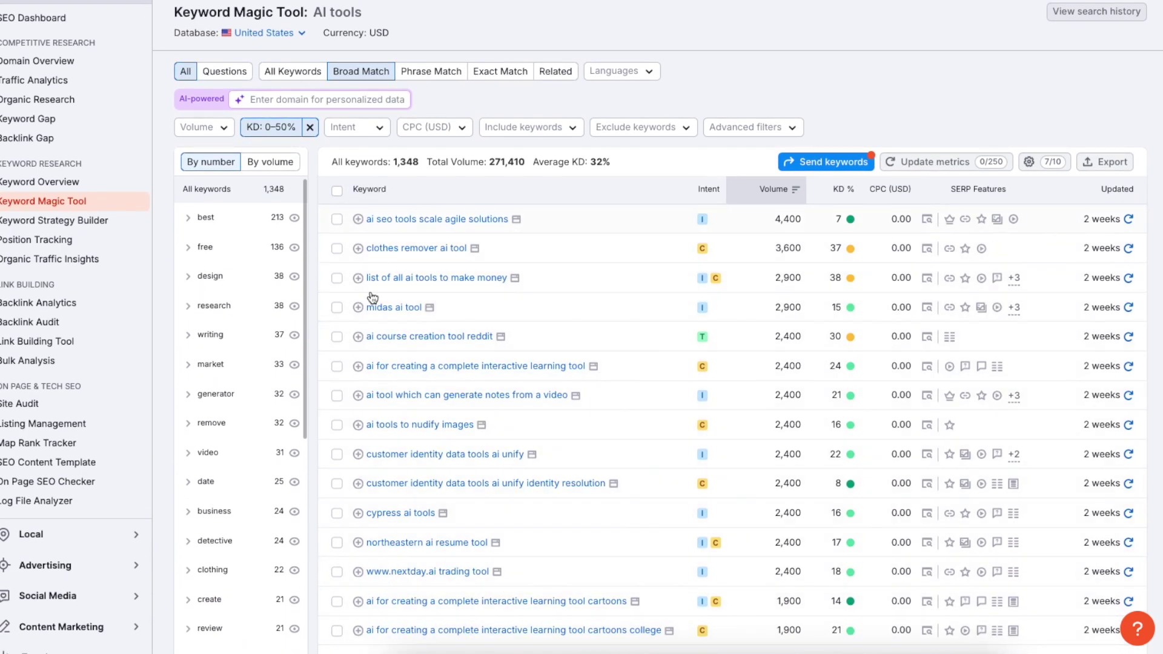
scroll(642, 322, down, 1)
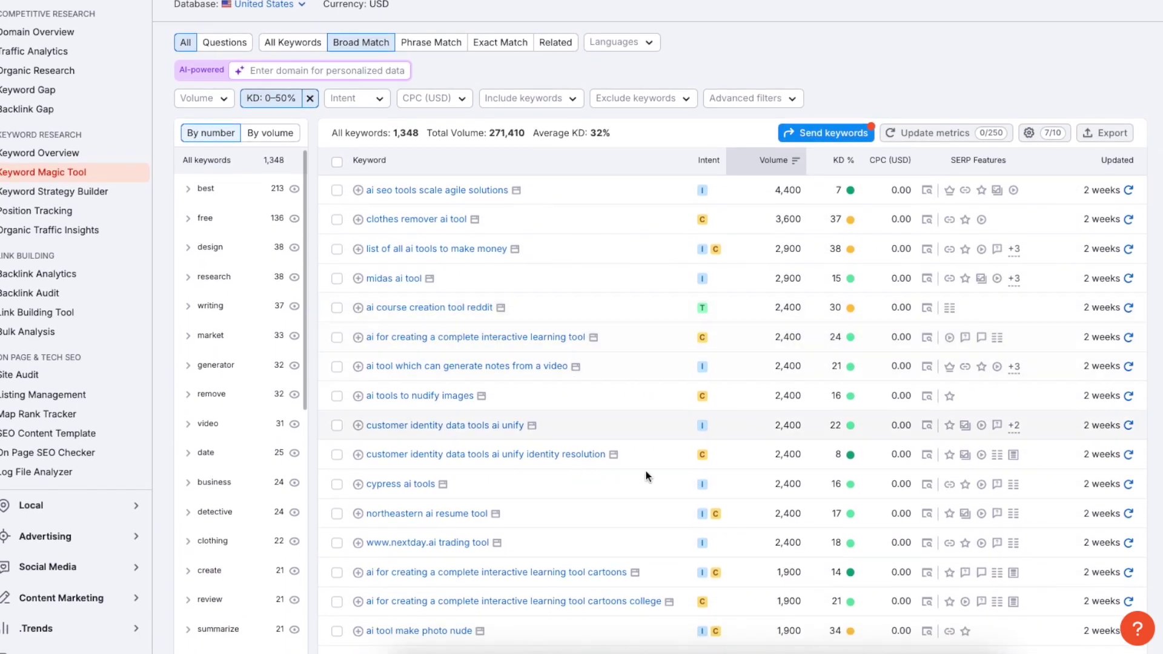
scroll(703, 408, down, 2)
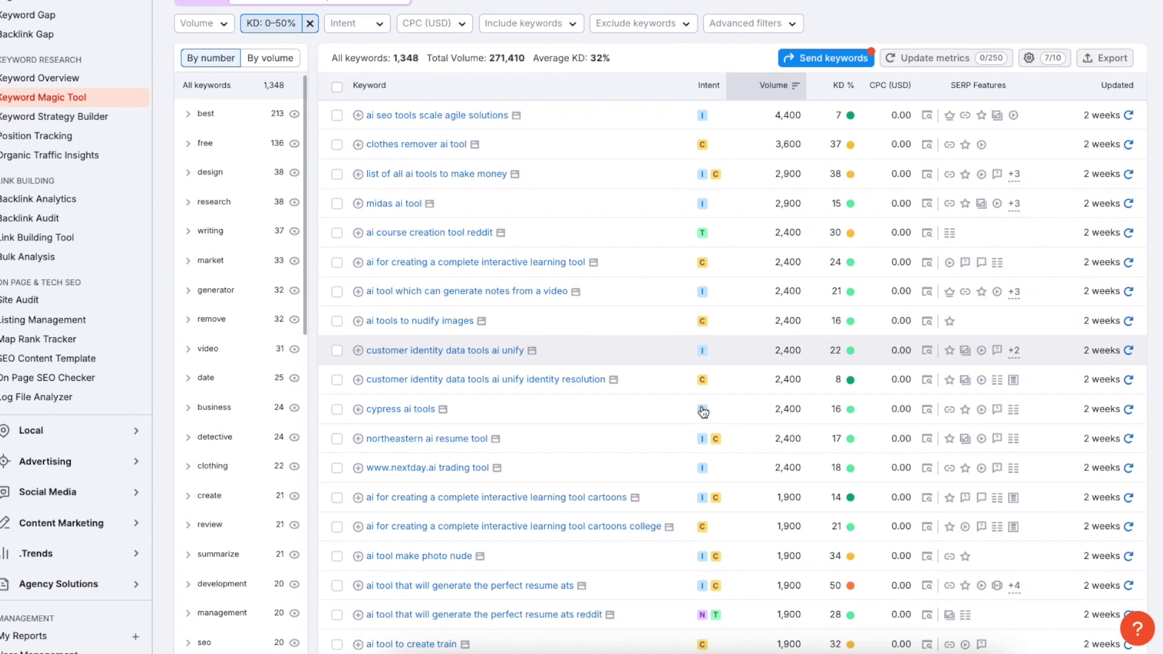
scroll(601, 394, down, 1)
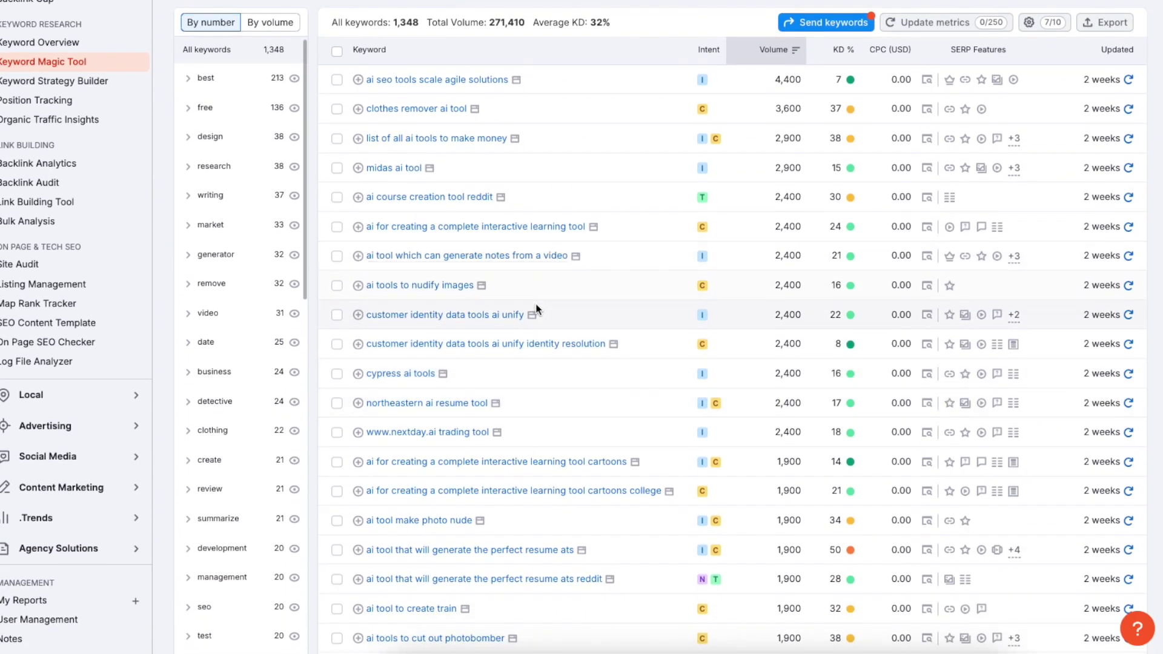
scroll(538, 312, down, 2)
scroll(599, 285, down, 5)
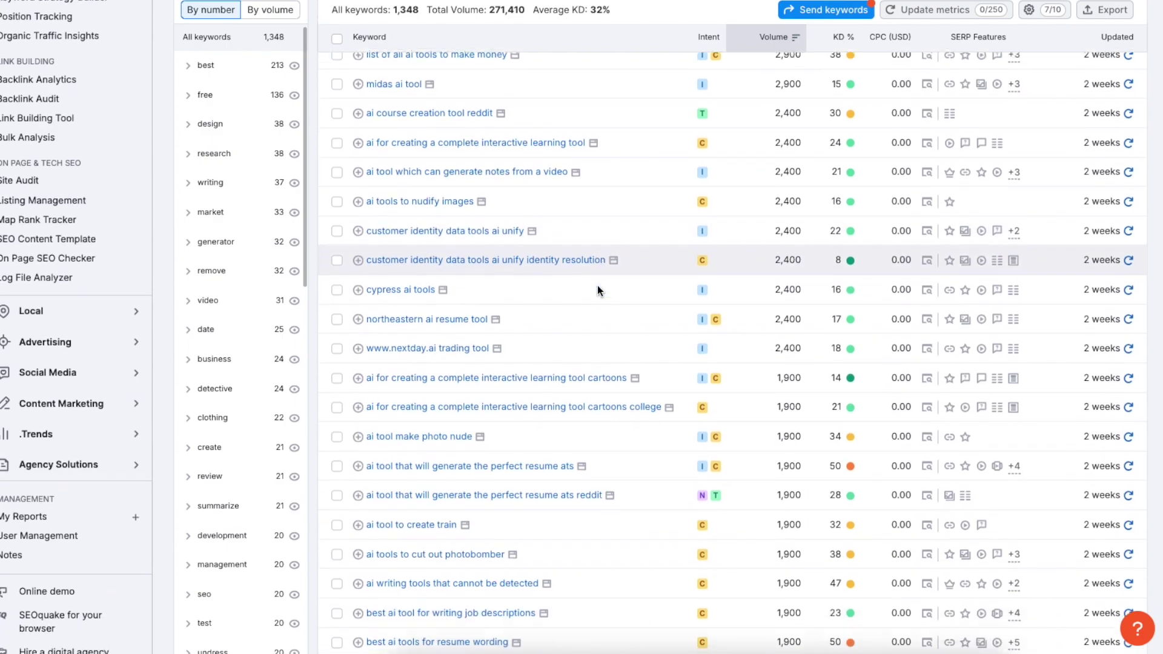
scroll(600, 292, up, 8)
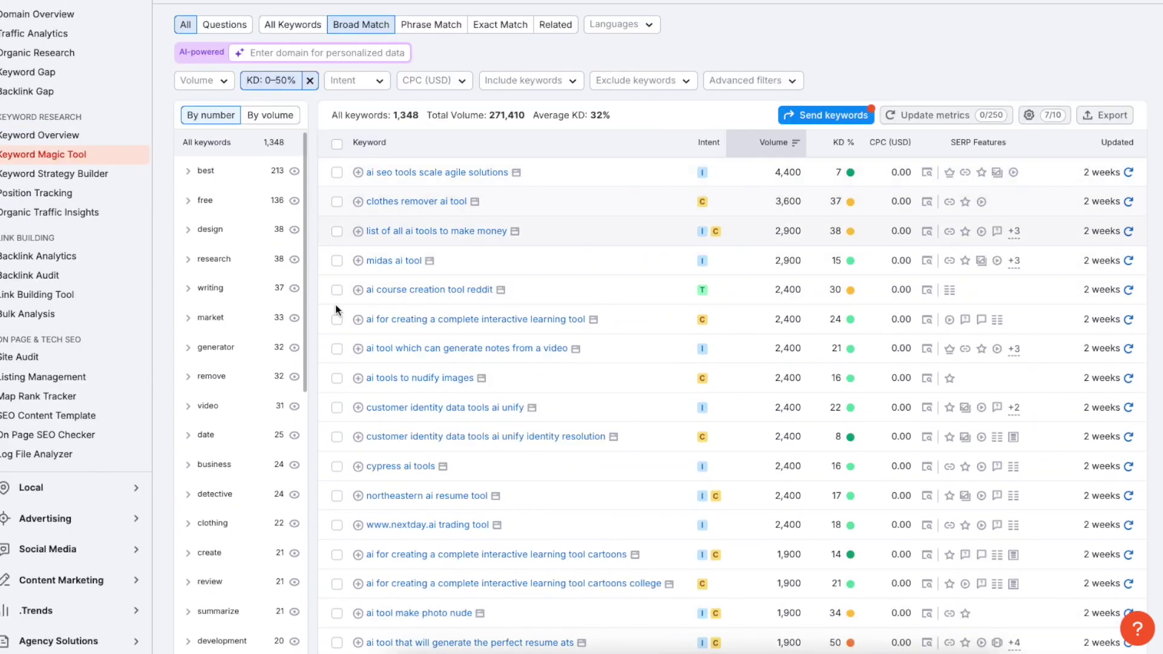
scroll(615, 341, down, 3)
scroll(615, 341, down, 5)
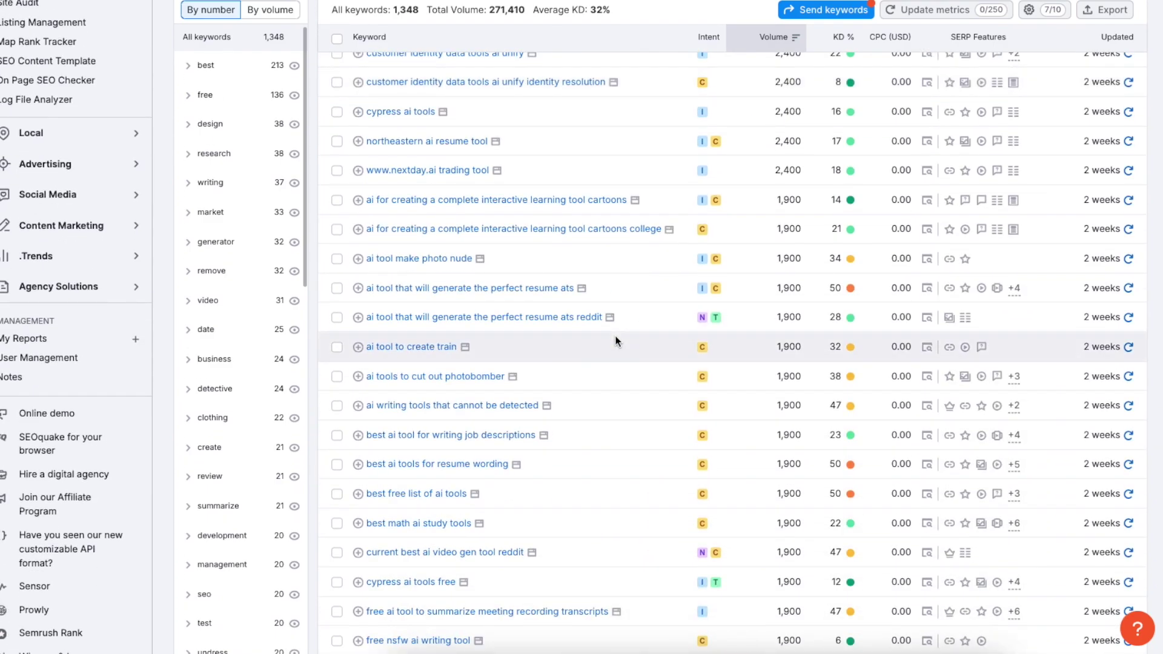
scroll(616, 339, up, 6)
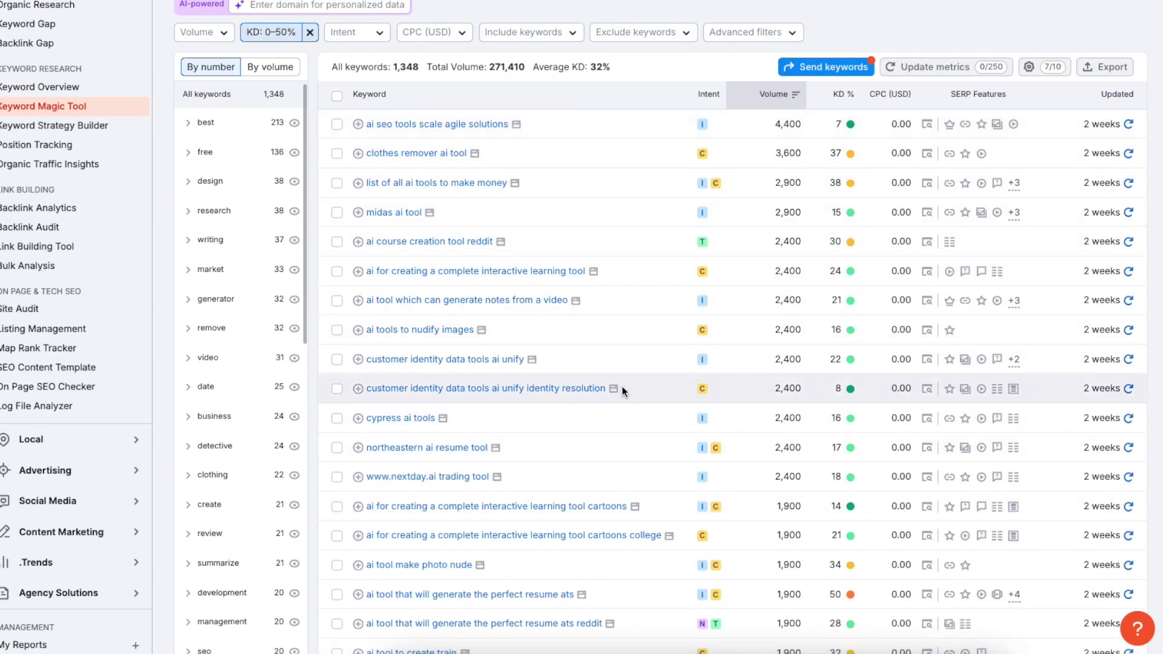
scroll(621, 385, down, 2)
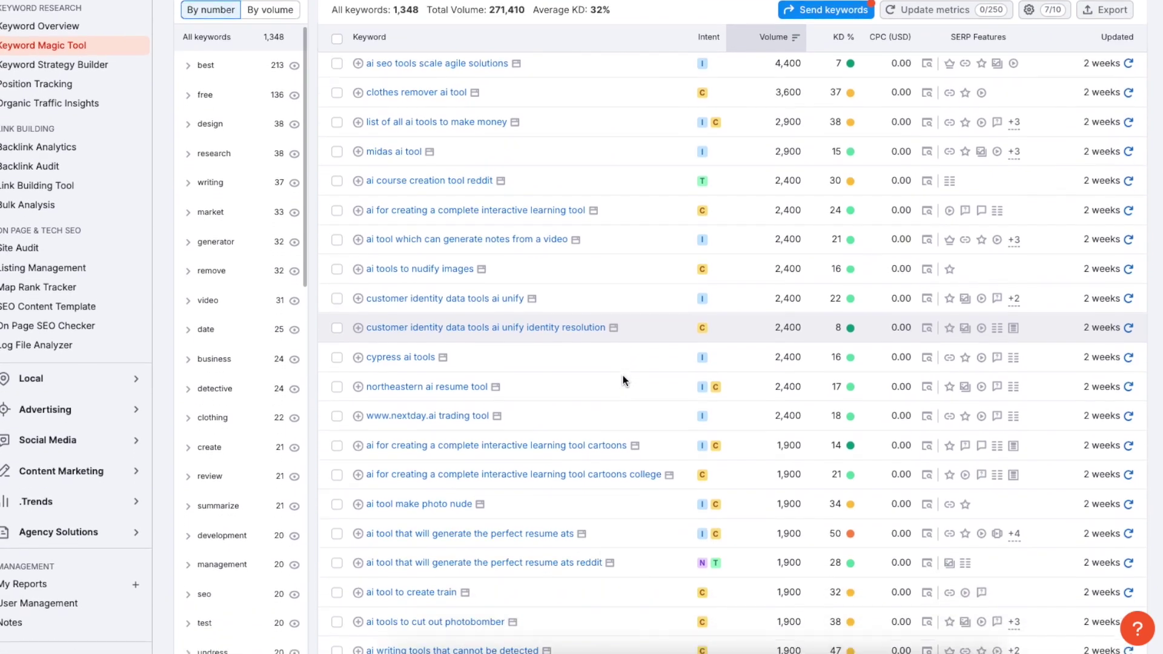
scroll(622, 376, down, 1)
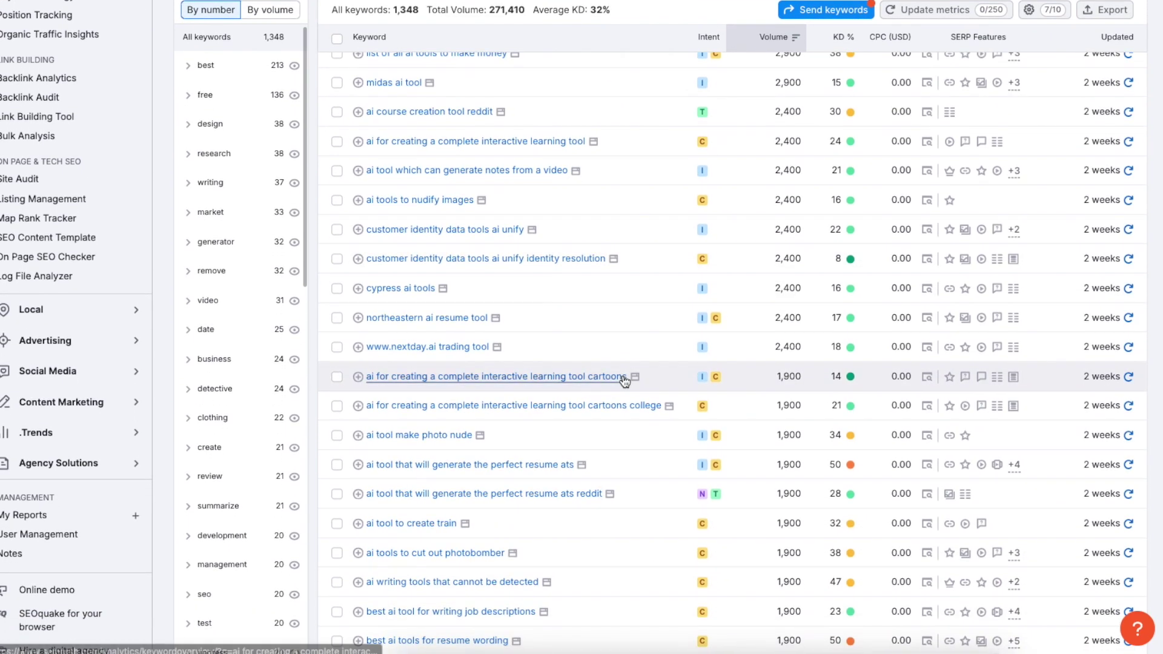
scroll(624, 380, down, 1)
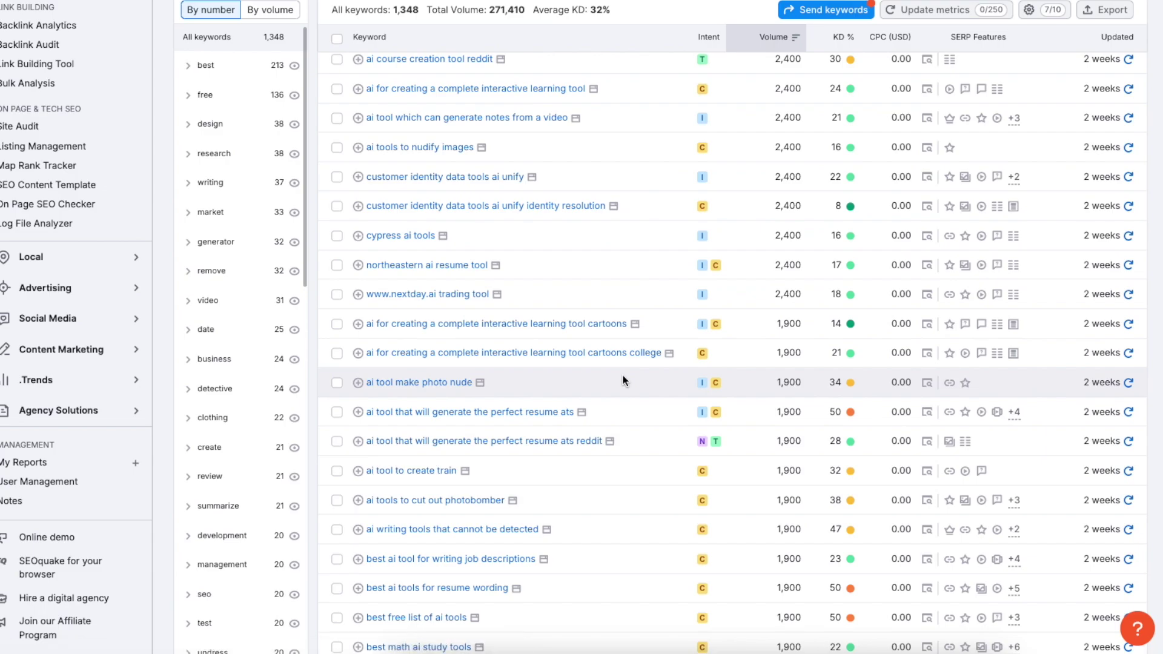
scroll(581, 337, down, 1)
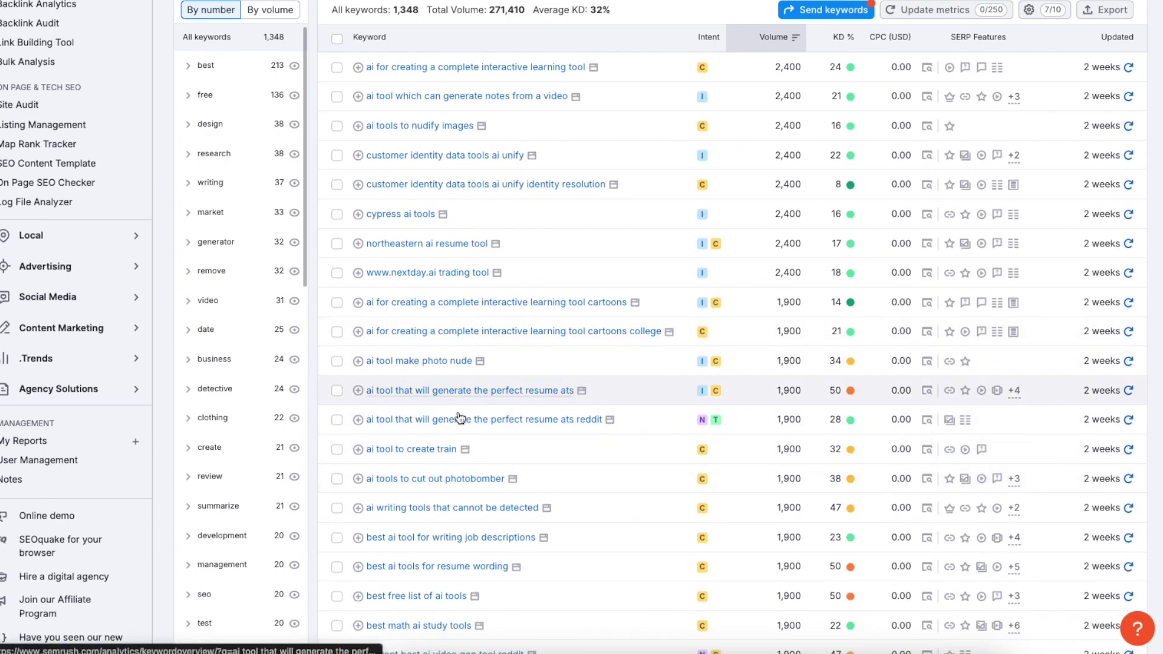
scroll(431, 356, down, 1)
scroll(499, 380, down, 2)
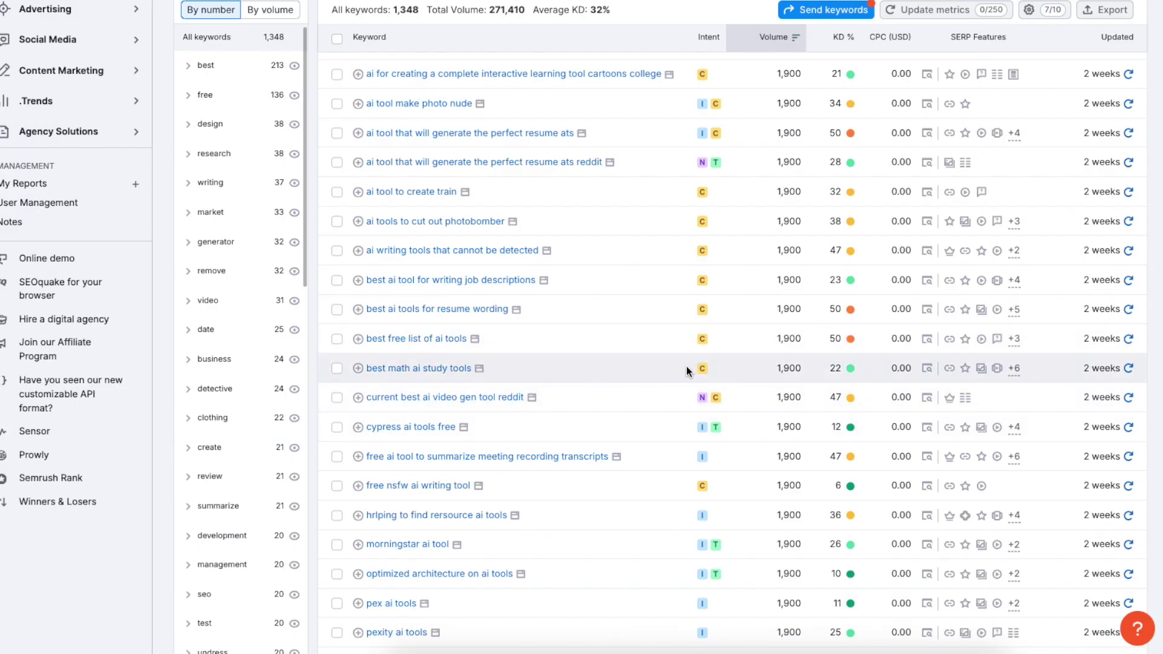
mouse_move(836, 370)
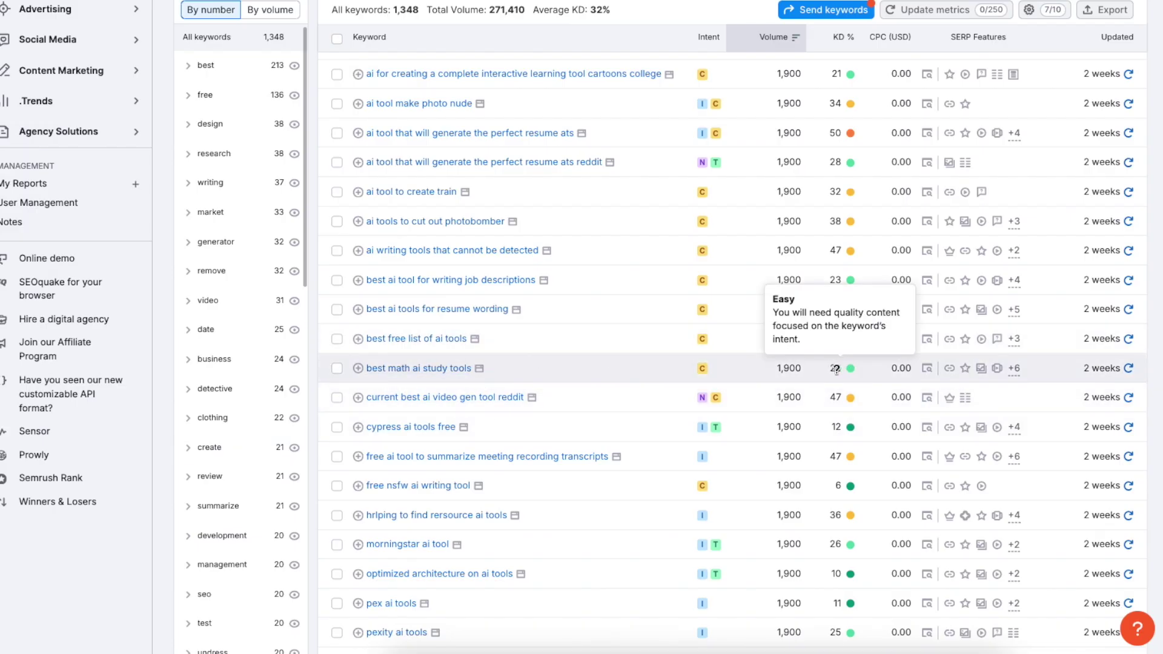
scroll(496, 344, up, 7)
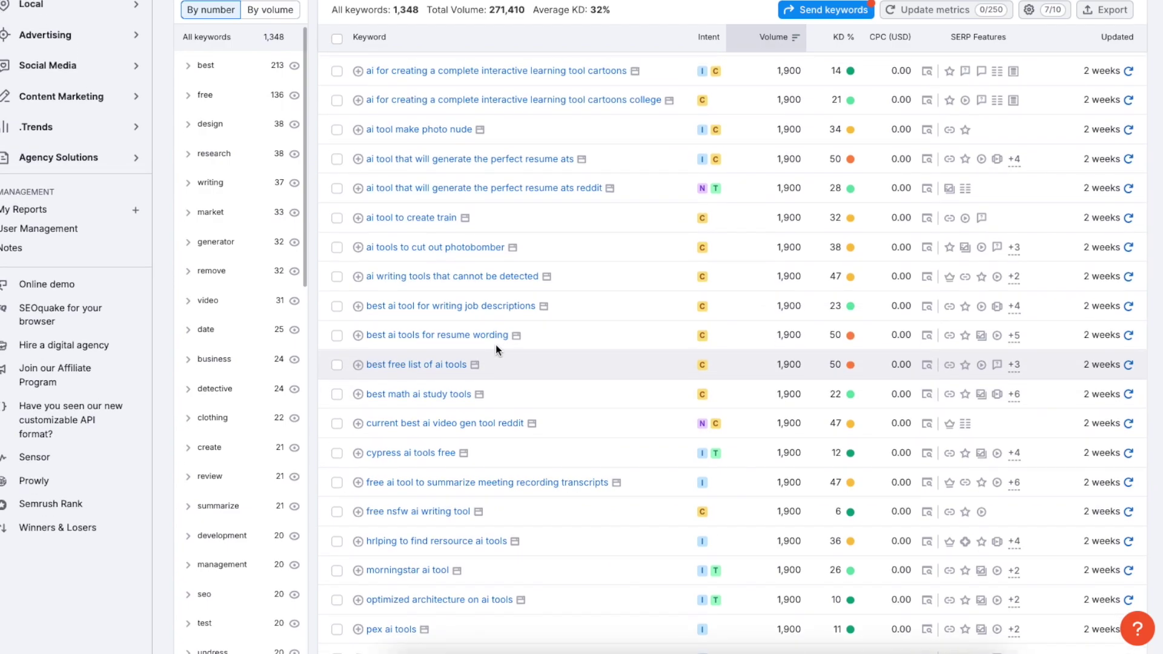
scroll(498, 350, up, 3)
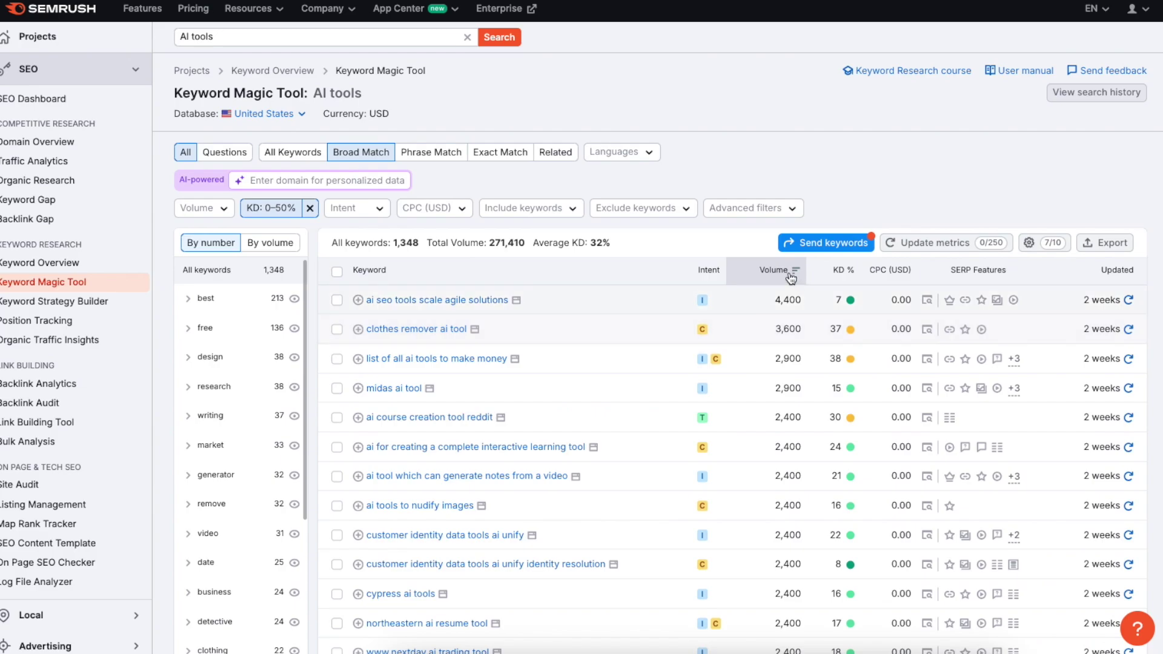
Highlight the Keyword Gap tool heading, then clear the selection
mouse_move(846, 280)
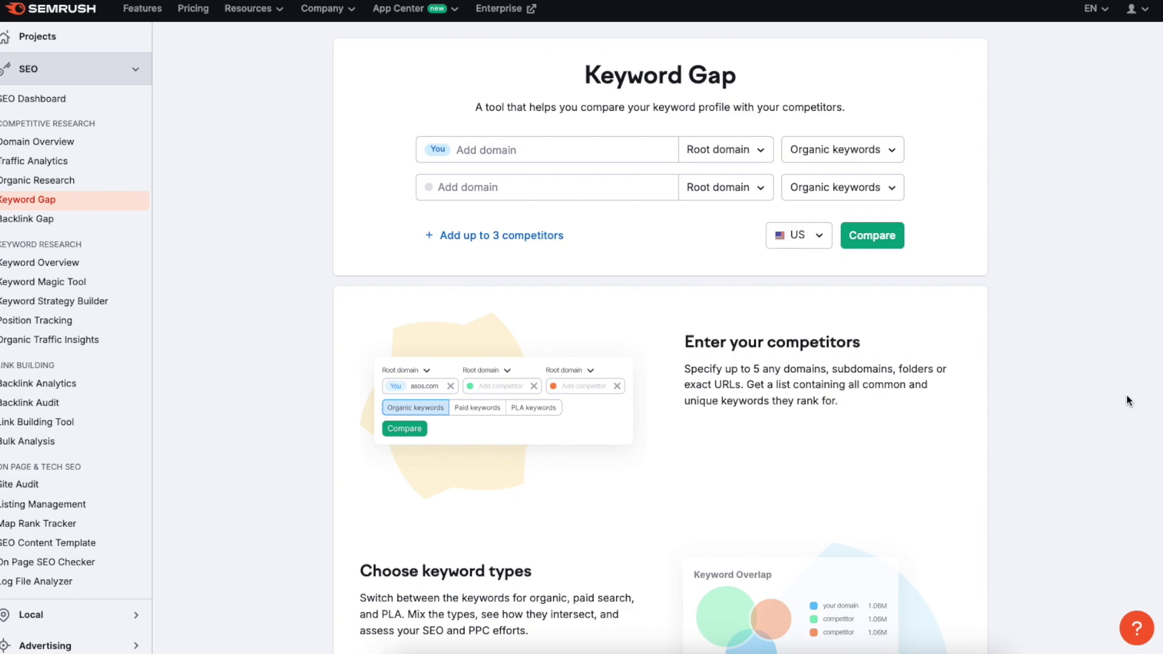
drag(576, 72, 809, 71)
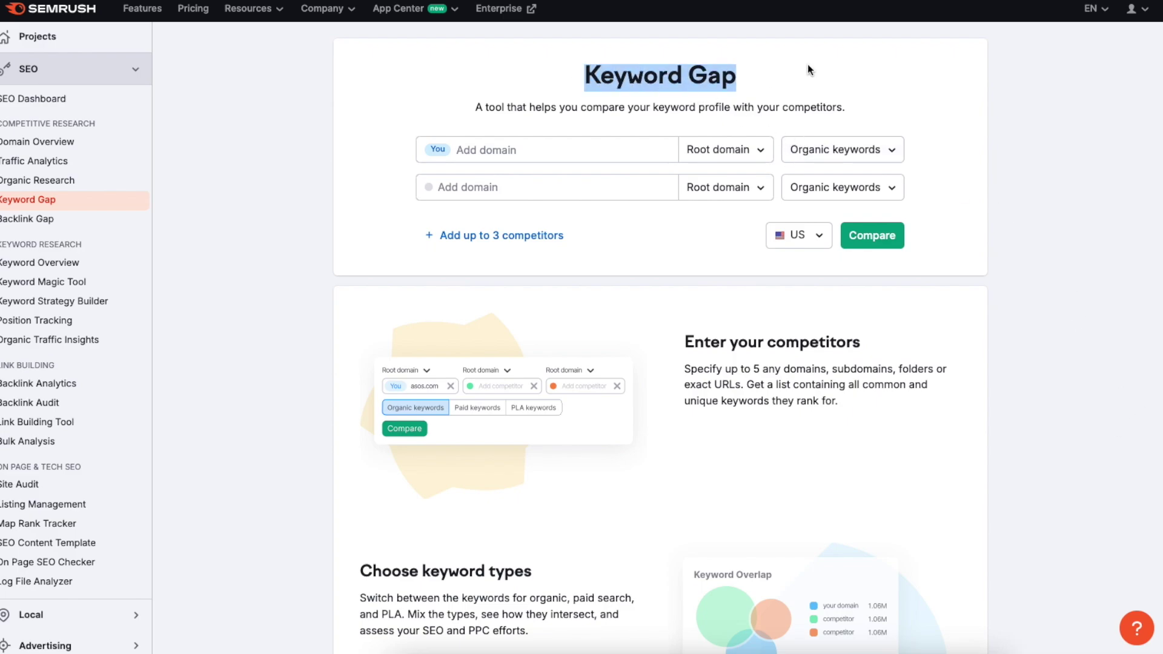
click(846, 71)
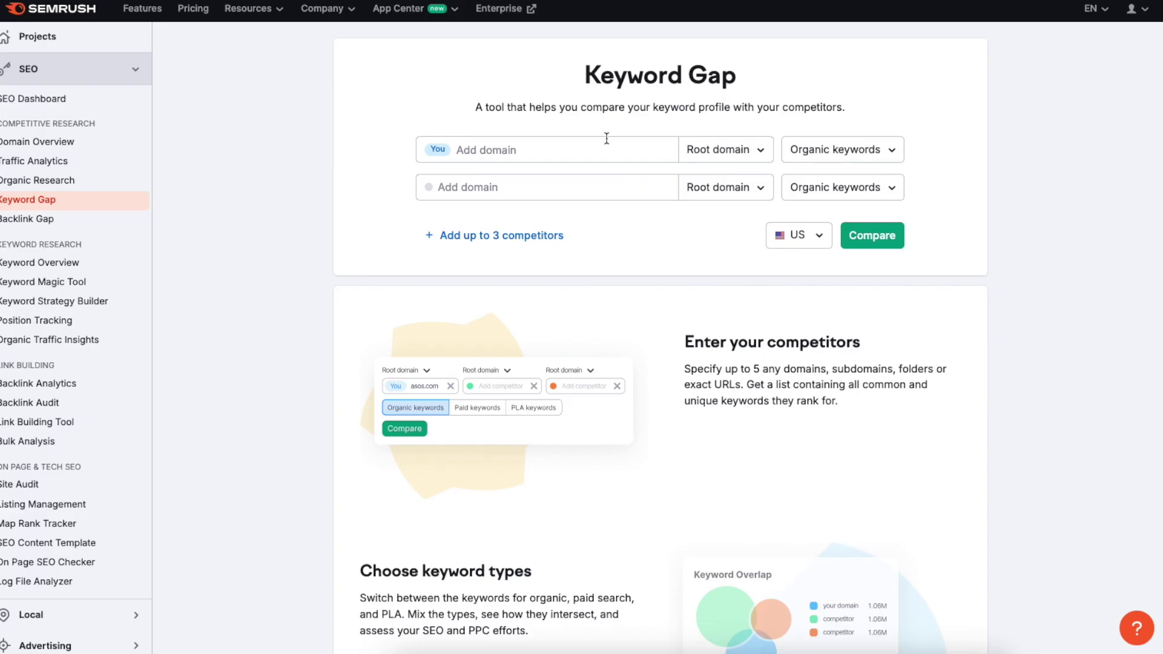
Compare bloggersgoto.com as your domain against competitor ryrob.com in Keyword Gap
click(565, 149)
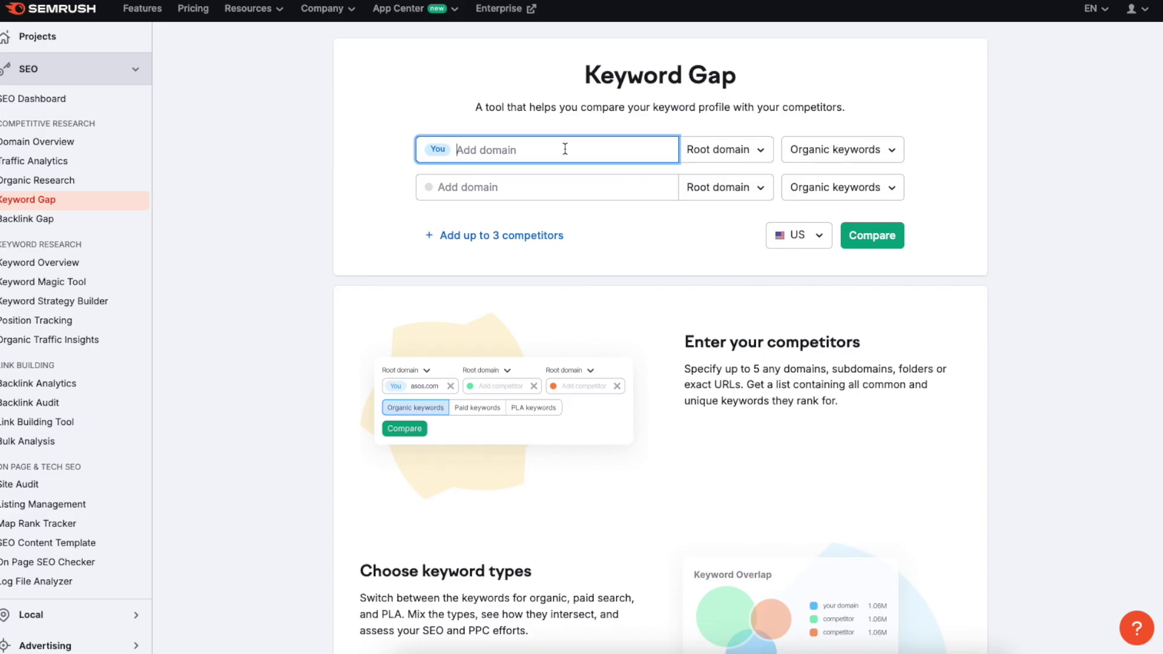
text(https://www.bloggersgoto.com/)
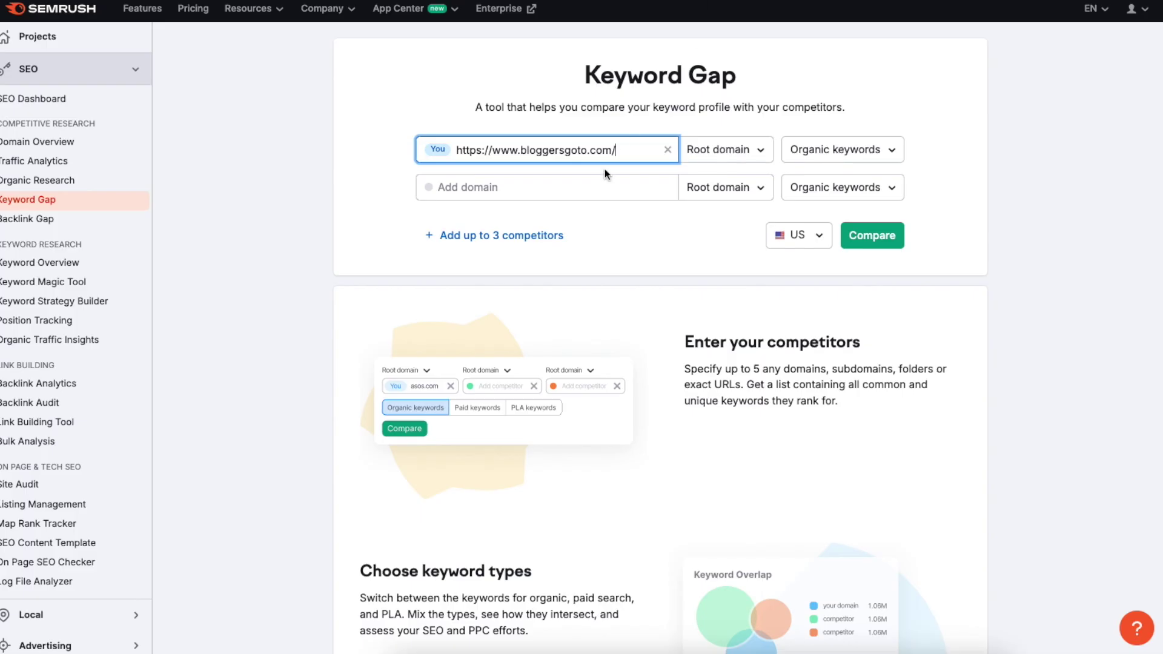
click(567, 187)
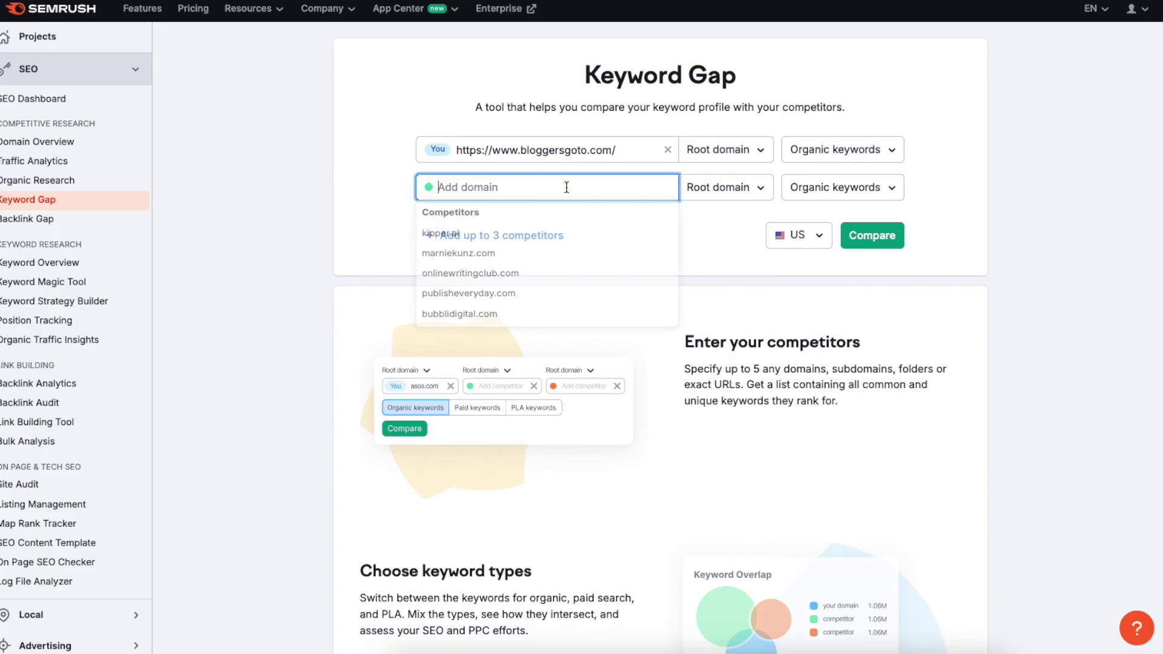
text(https://www.ryrob.com/)
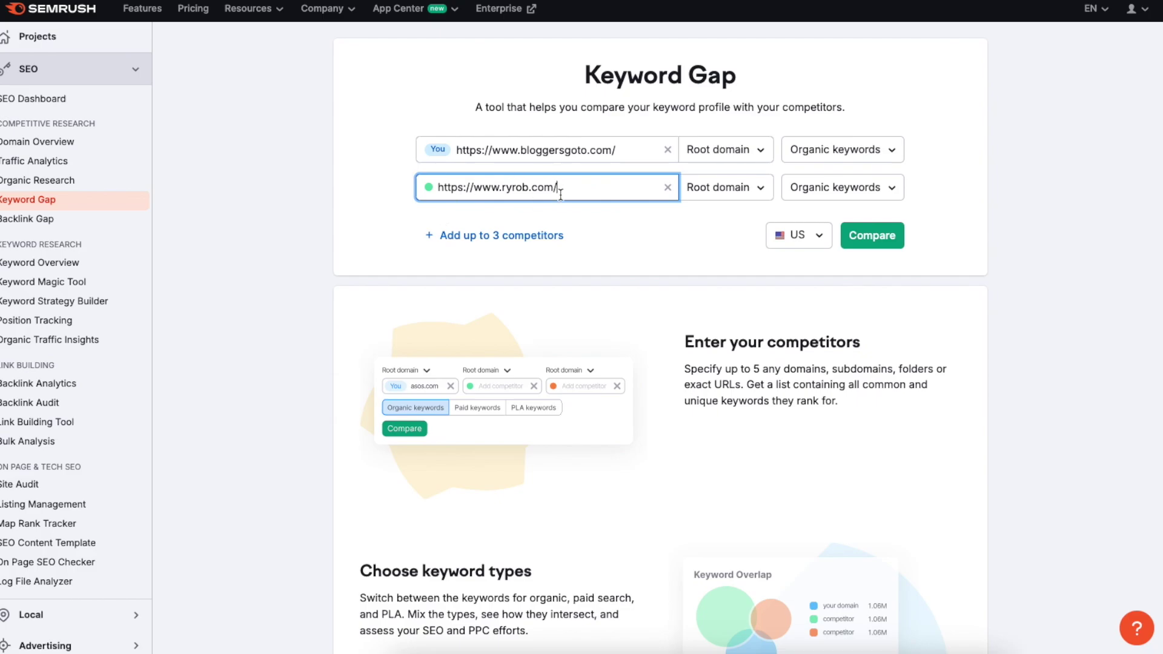
click(871, 237)
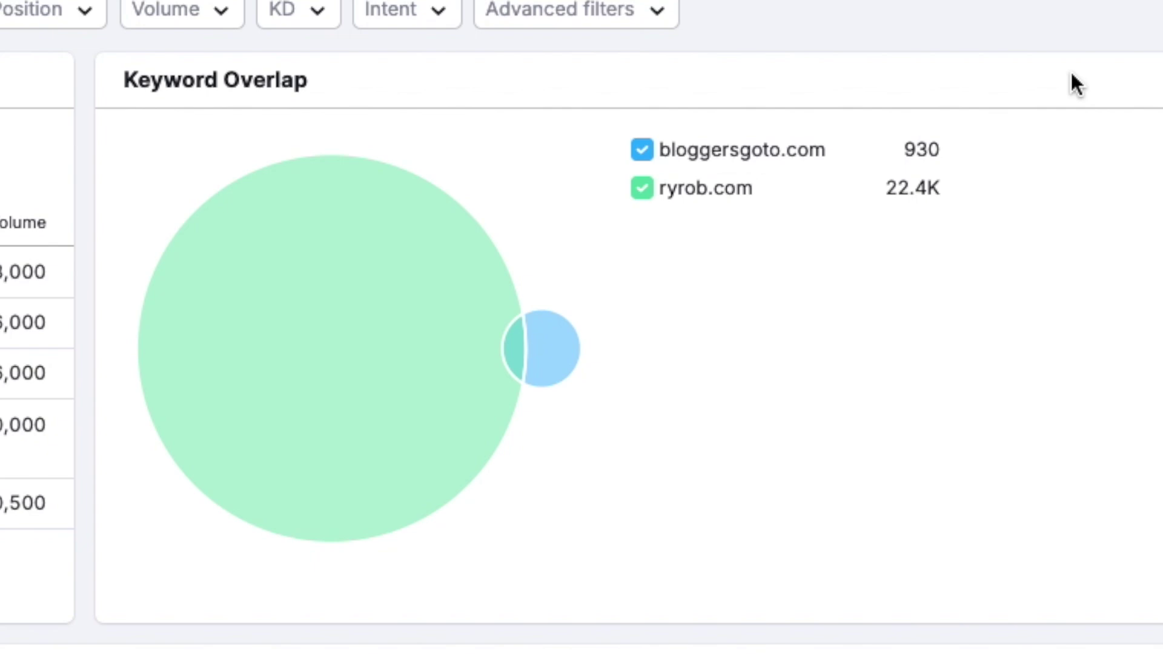
triple_click(231, 83)
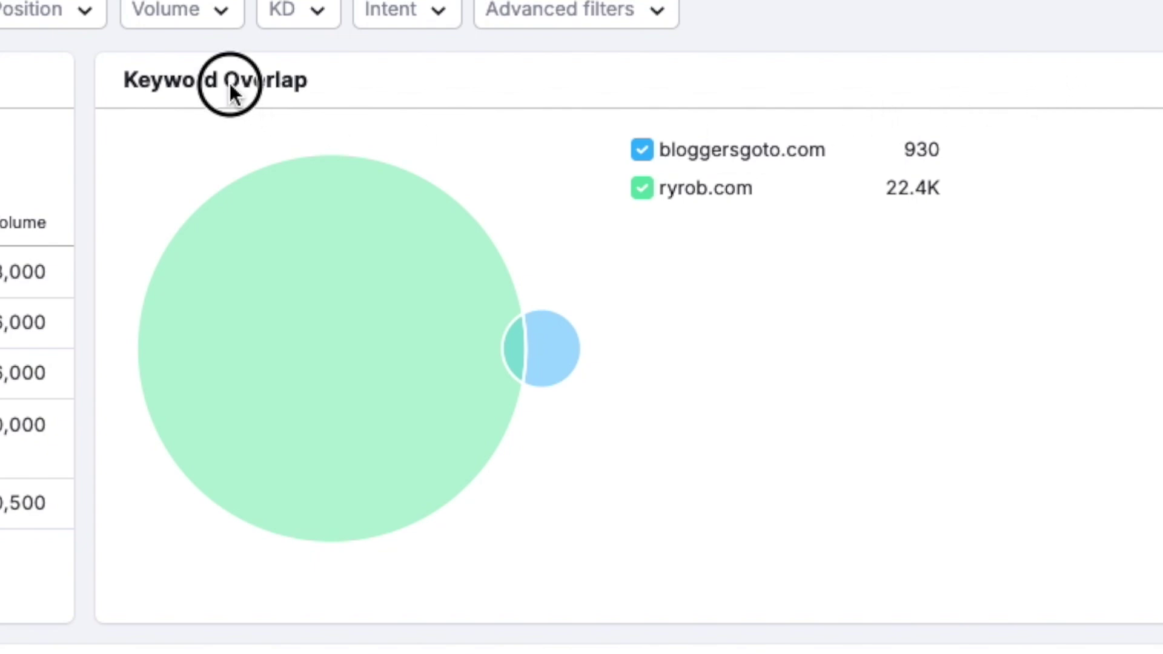
drag(966, 148, 909, 148)
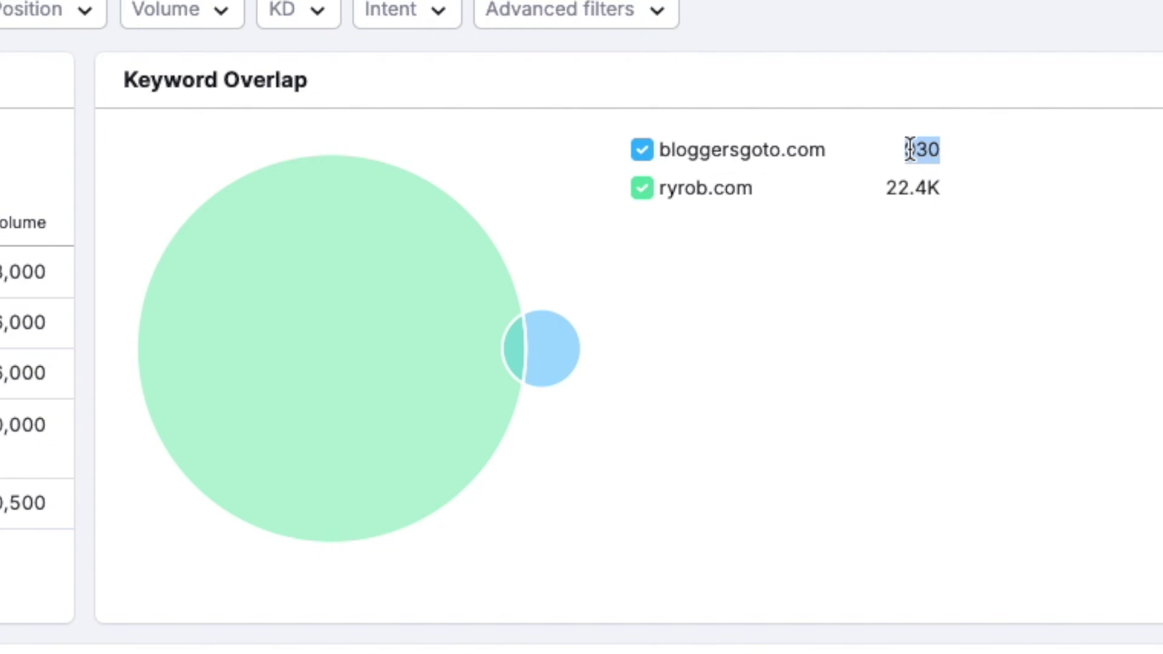
drag(940, 187, 880, 189)
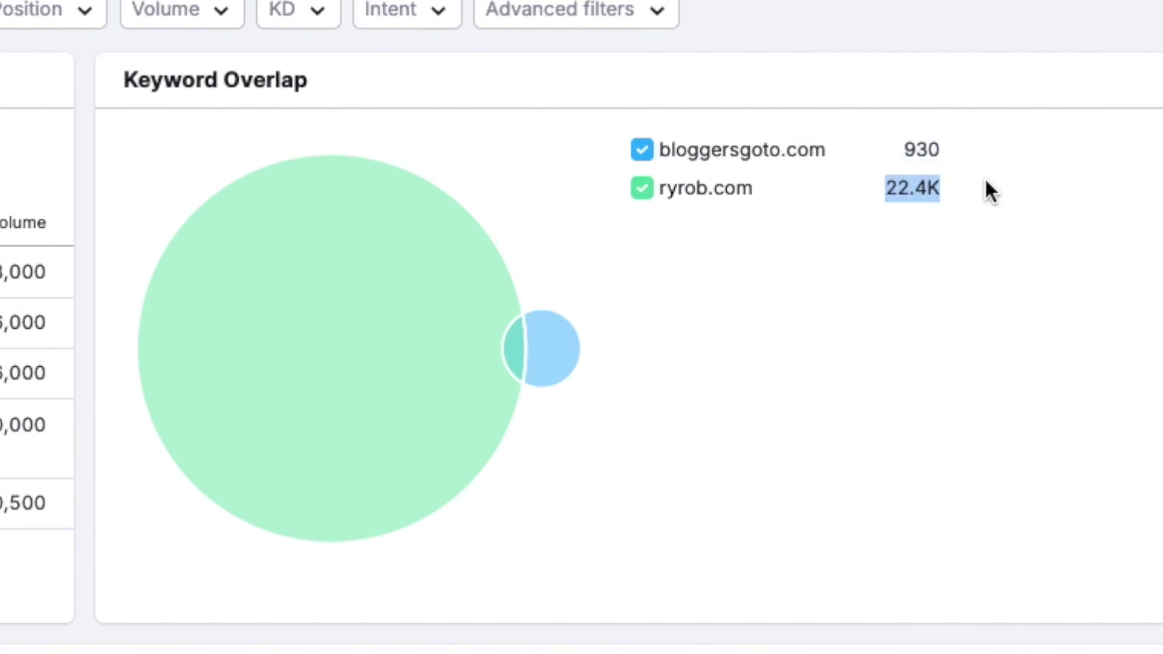
drag(900, 148, 1002, 159)
click(913, 181)
drag(883, 189, 942, 189)
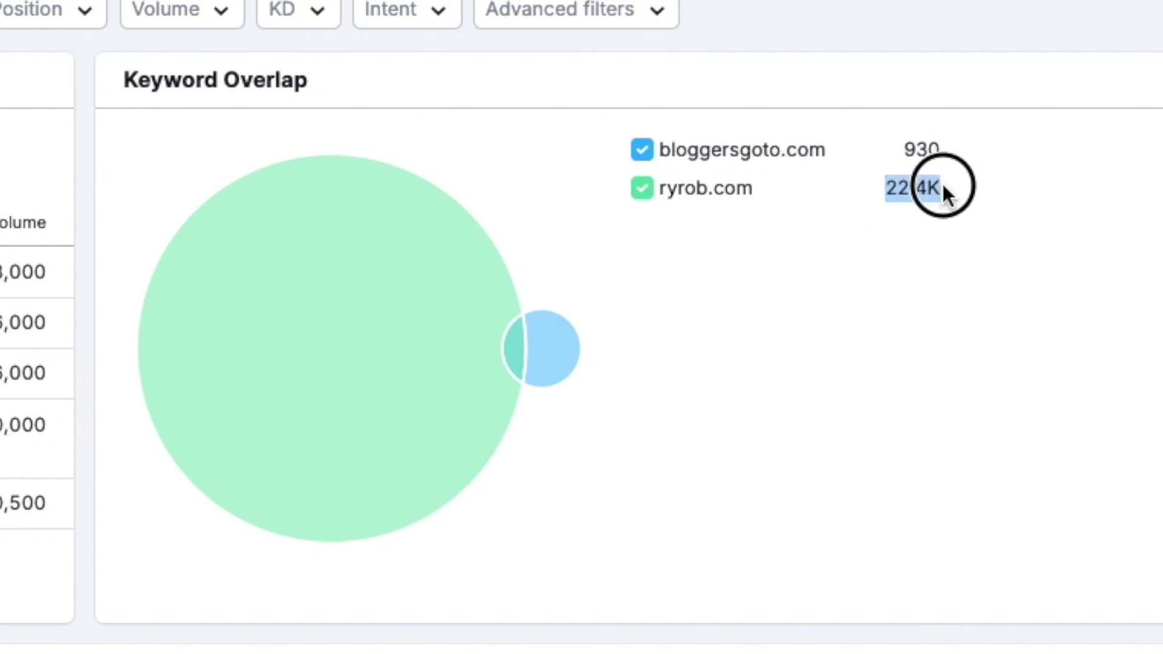
click(1067, 194)
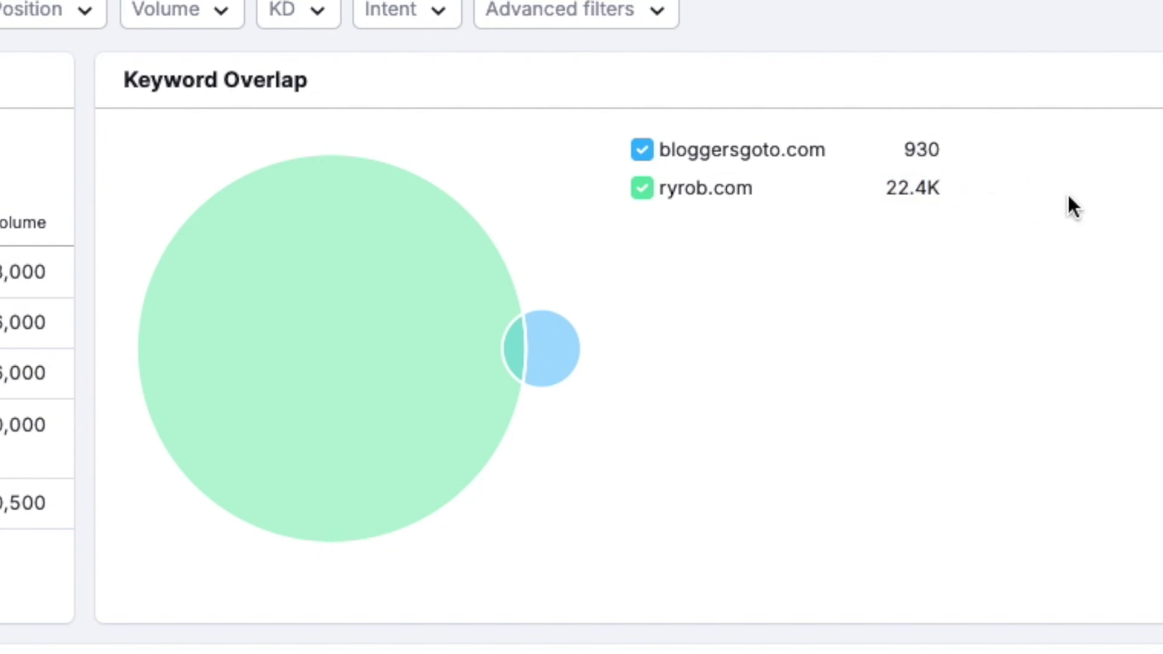
mouse_move(574, 366)
mouse_move(449, 309)
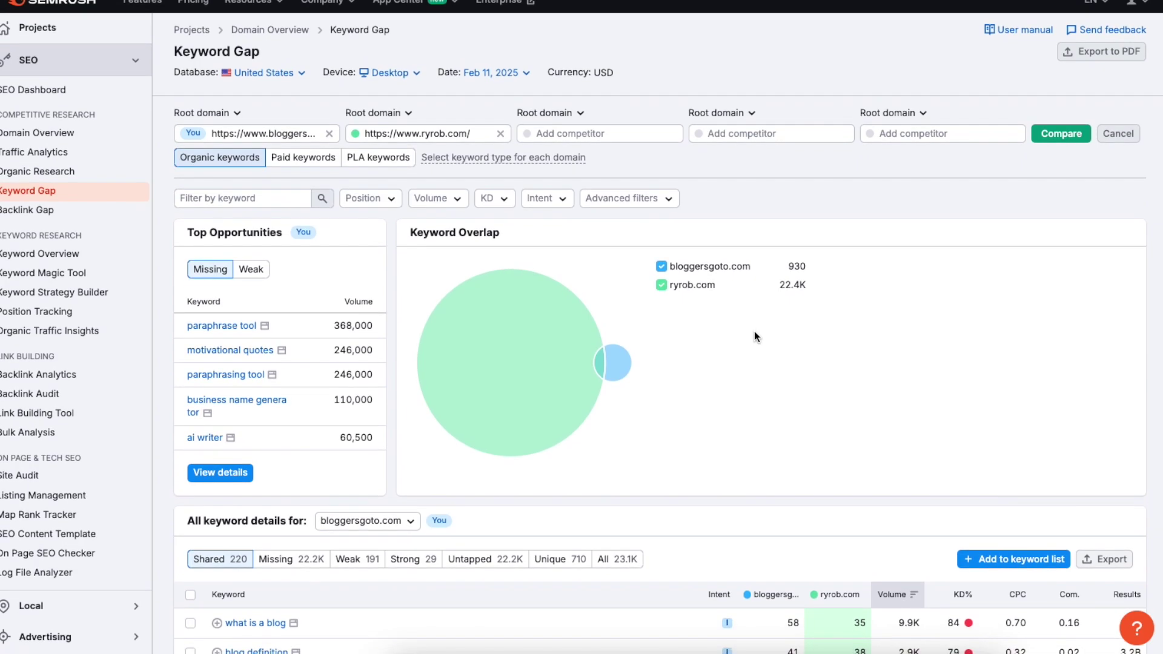
mouse_move(618, 358)
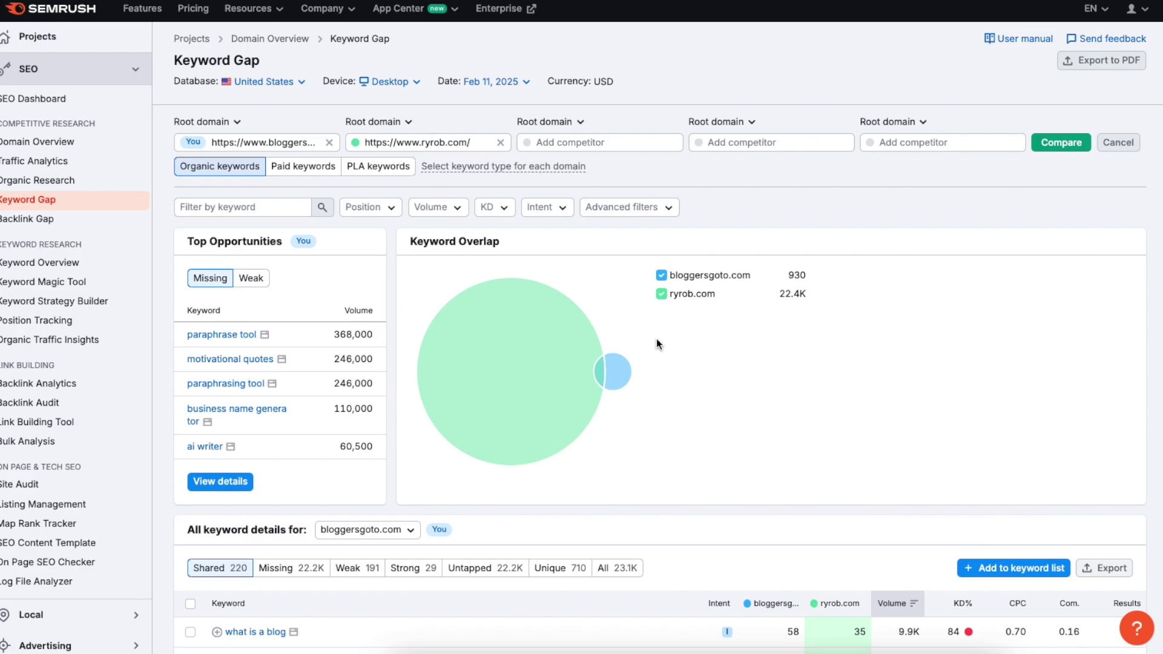
mouse_move(621, 370)
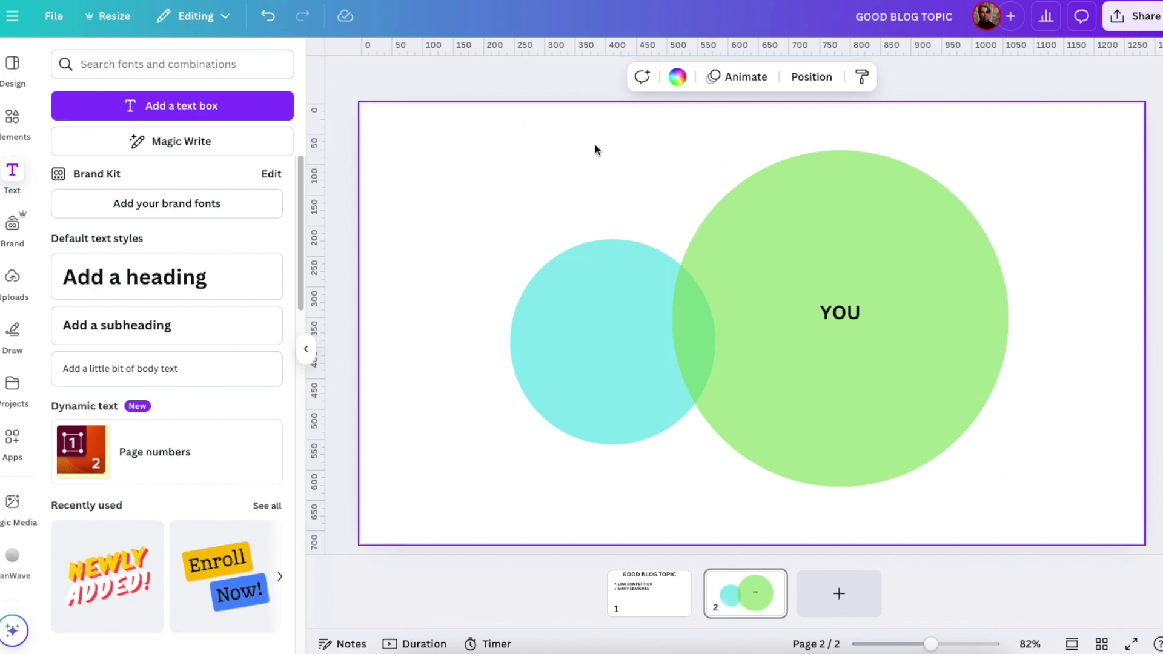
Shrink the cyan circle, nudge it right and down, then select the green YOU circle
click(564, 330)
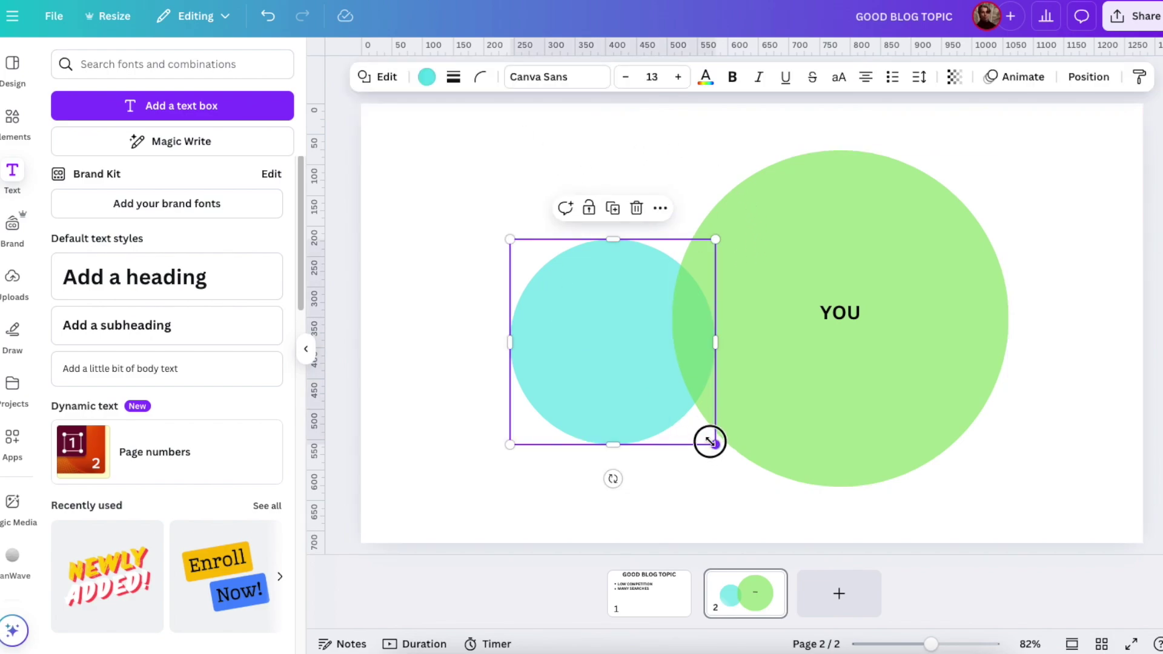
drag(715, 445, 662, 392)
drag(608, 327, 658, 340)
click(888, 243)
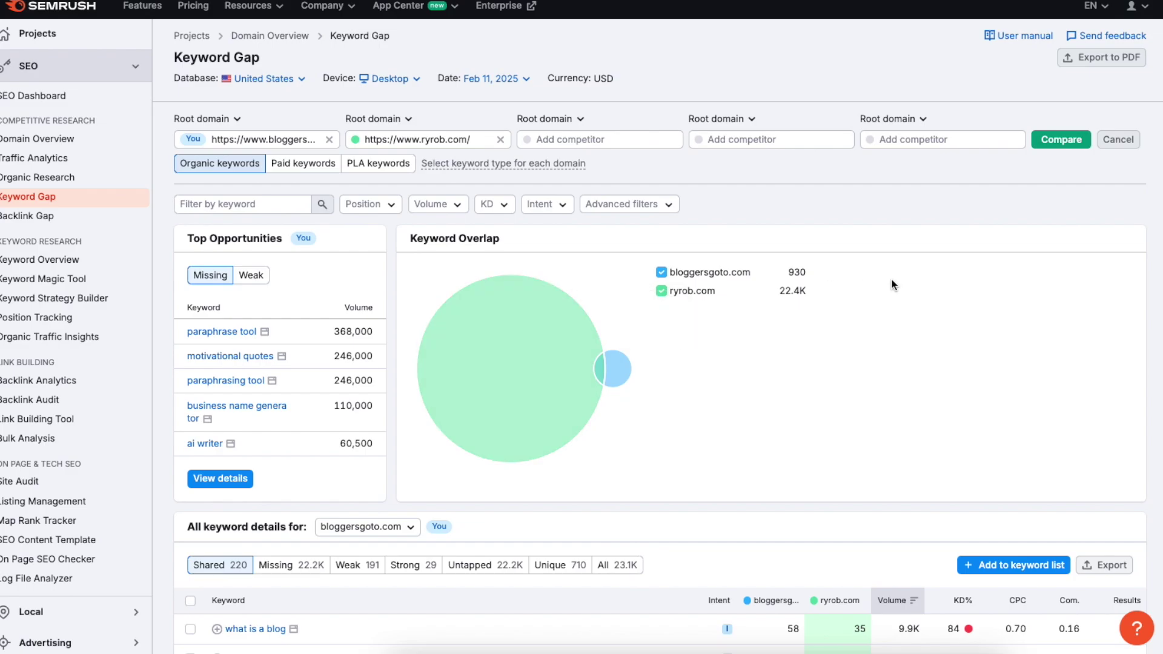
click(591, 140)
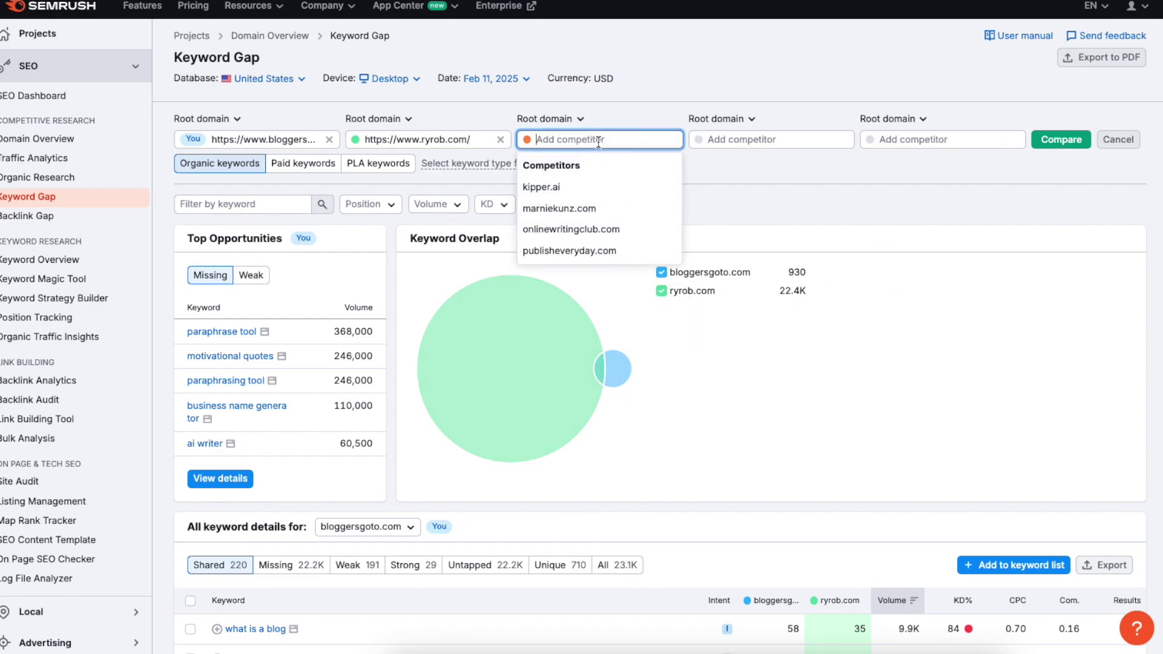
click(814, 195)
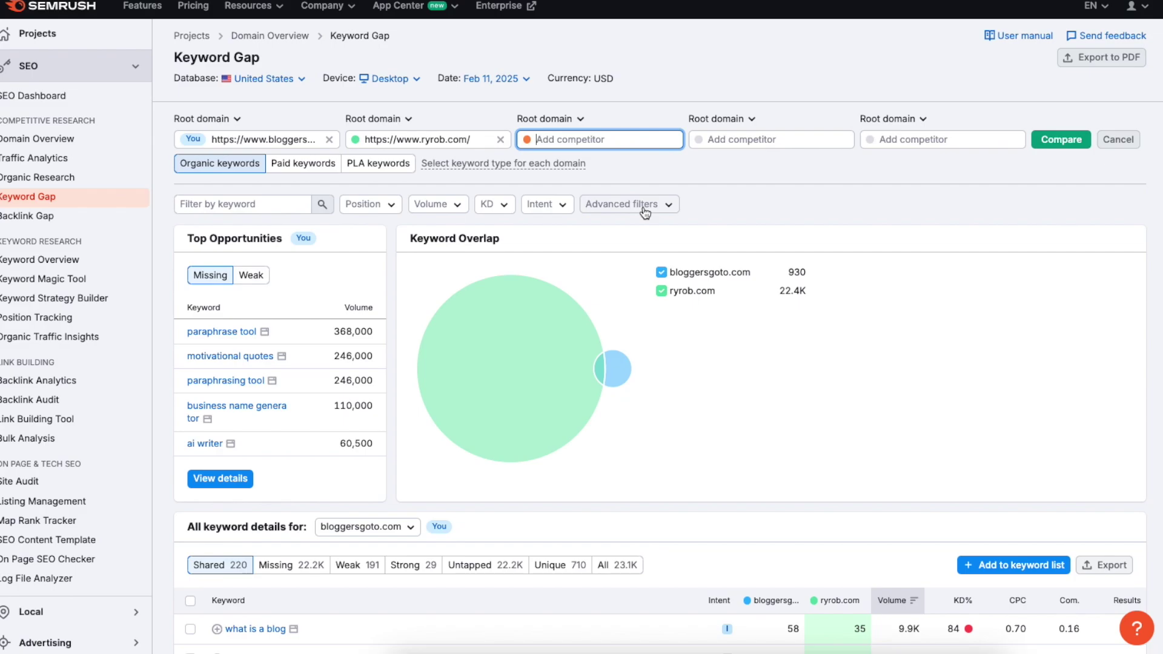
scroll(474, 284, down, 1)
scroll(476, 281, down, 3)
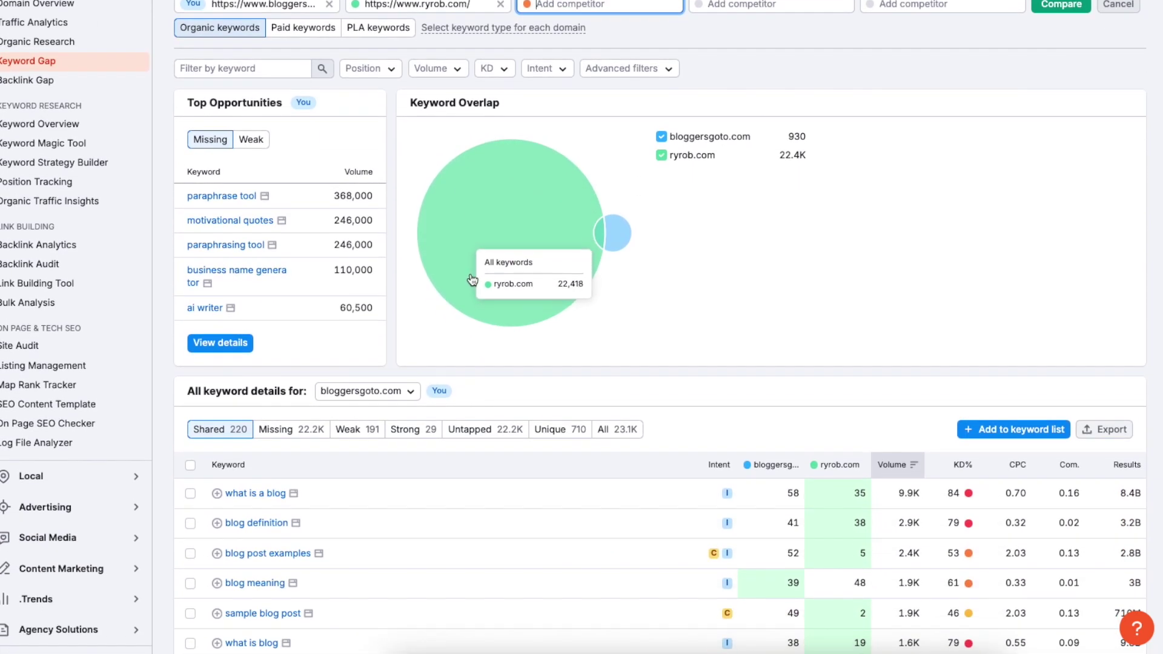
scroll(493, 241, up, 4)
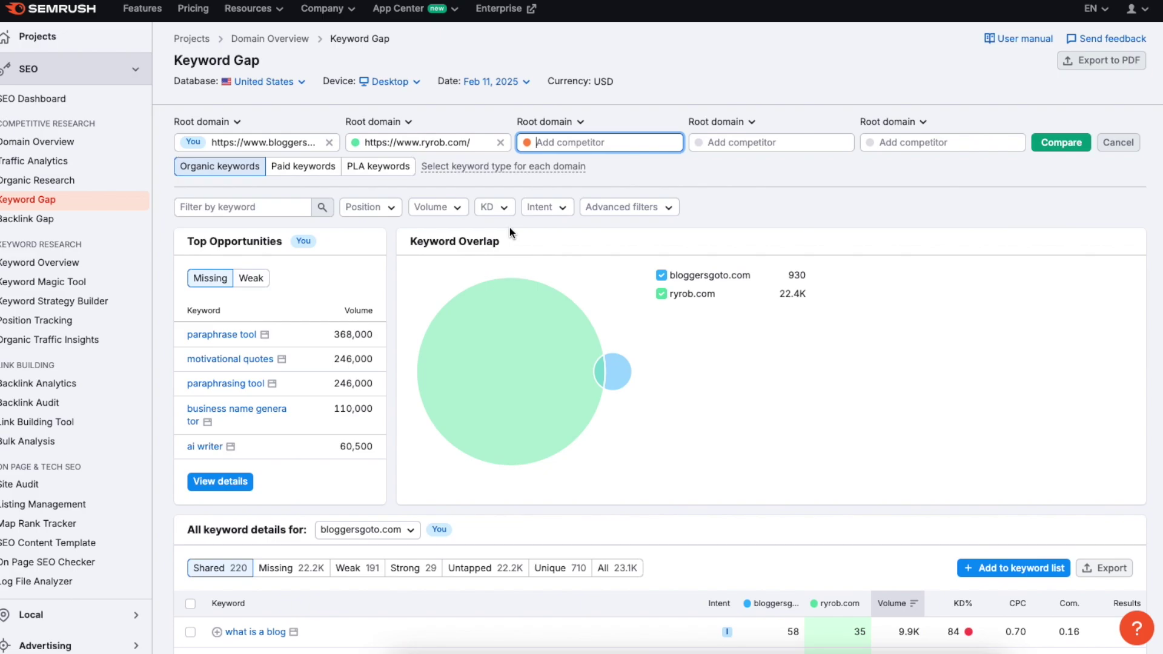
scroll(510, 227, down, 3)
scroll(510, 235, down, 1)
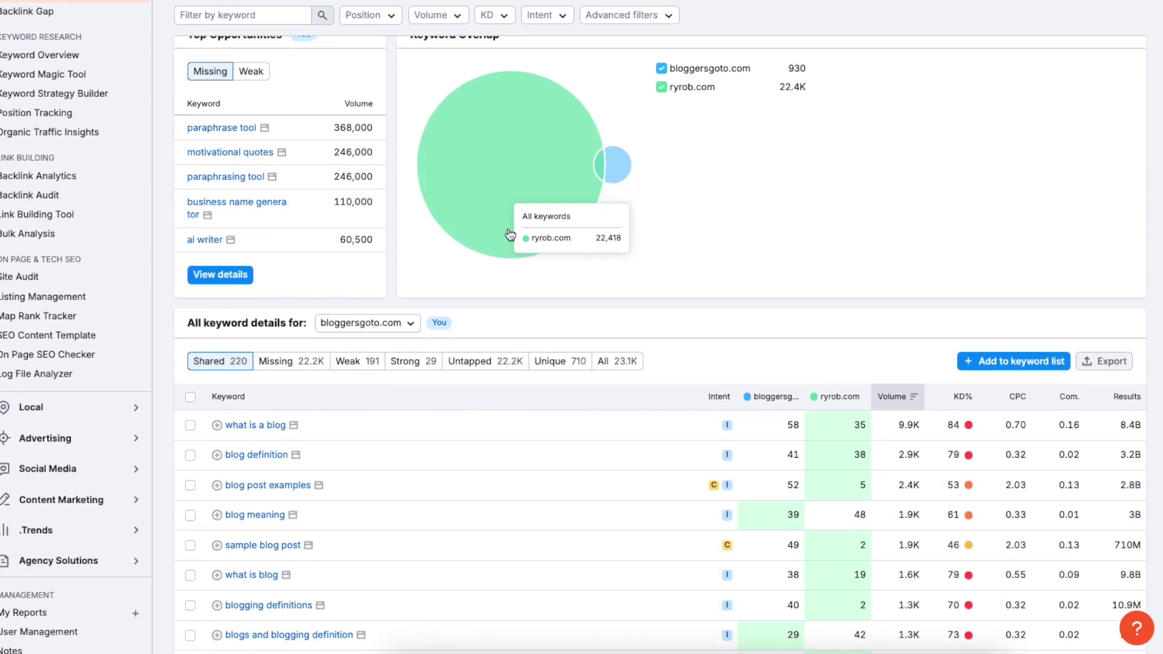
scroll(515, 224, up, 4)
scroll(517, 214, down, 8)
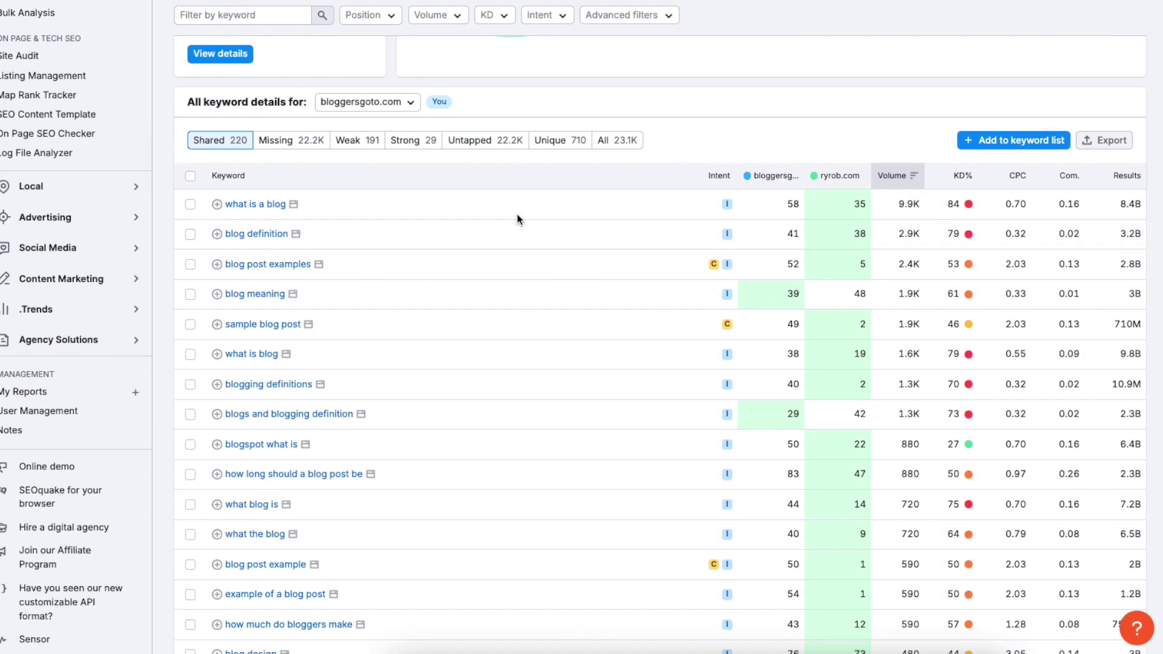
Show the Missing tab and scroll through the 22.2K keywords, led by 'paraphrase tool'
click(281, 103)
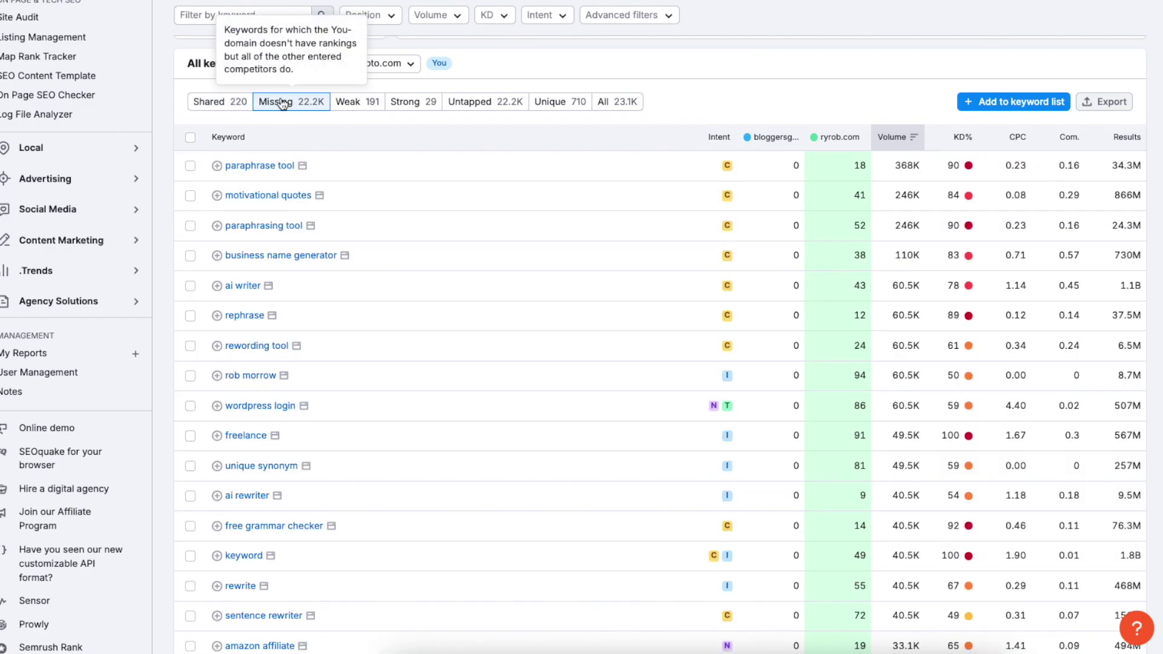
scroll(319, 171, up, 1)
scroll(318, 171, up, 5)
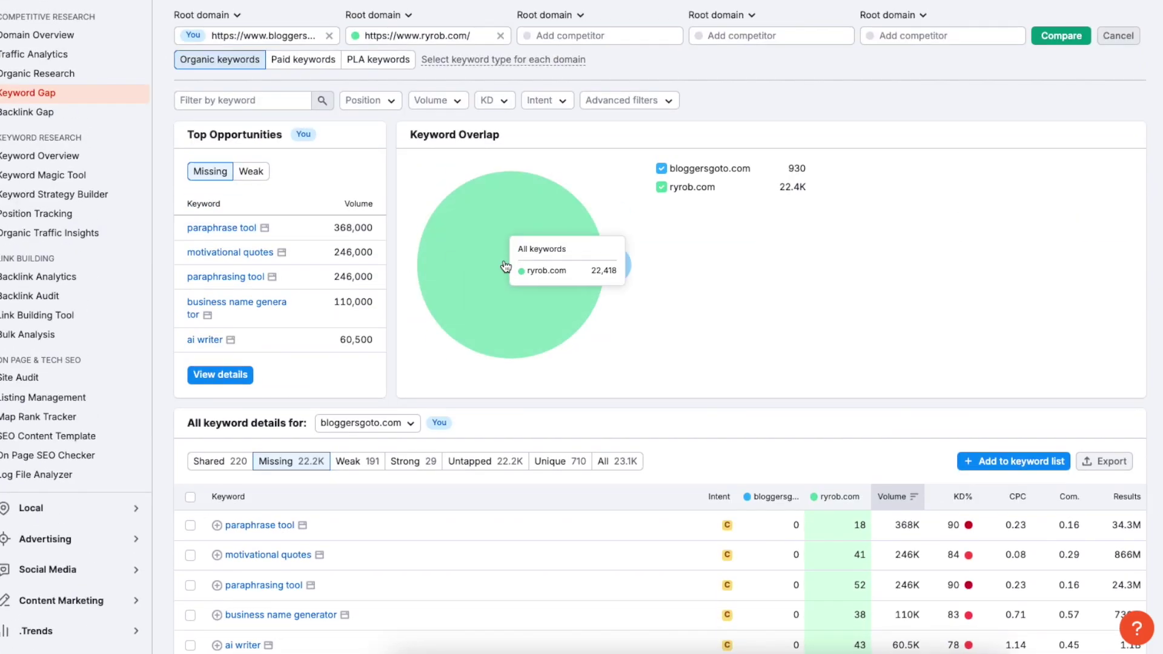
scroll(594, 284, down, 1)
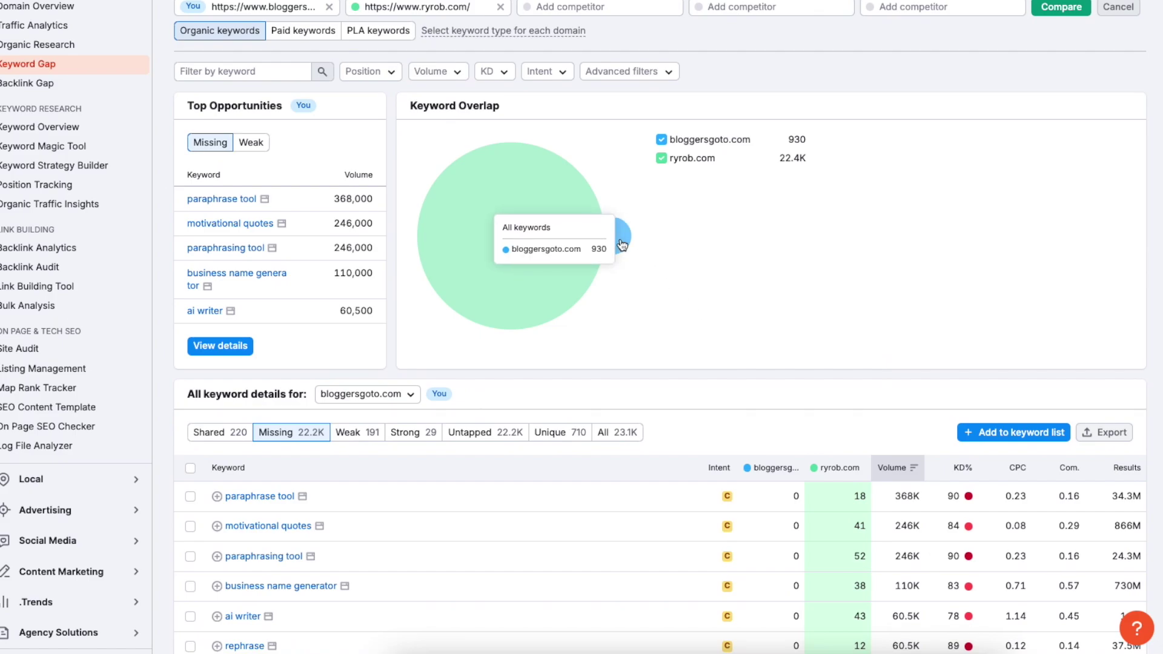
mouse_move(471, 225)
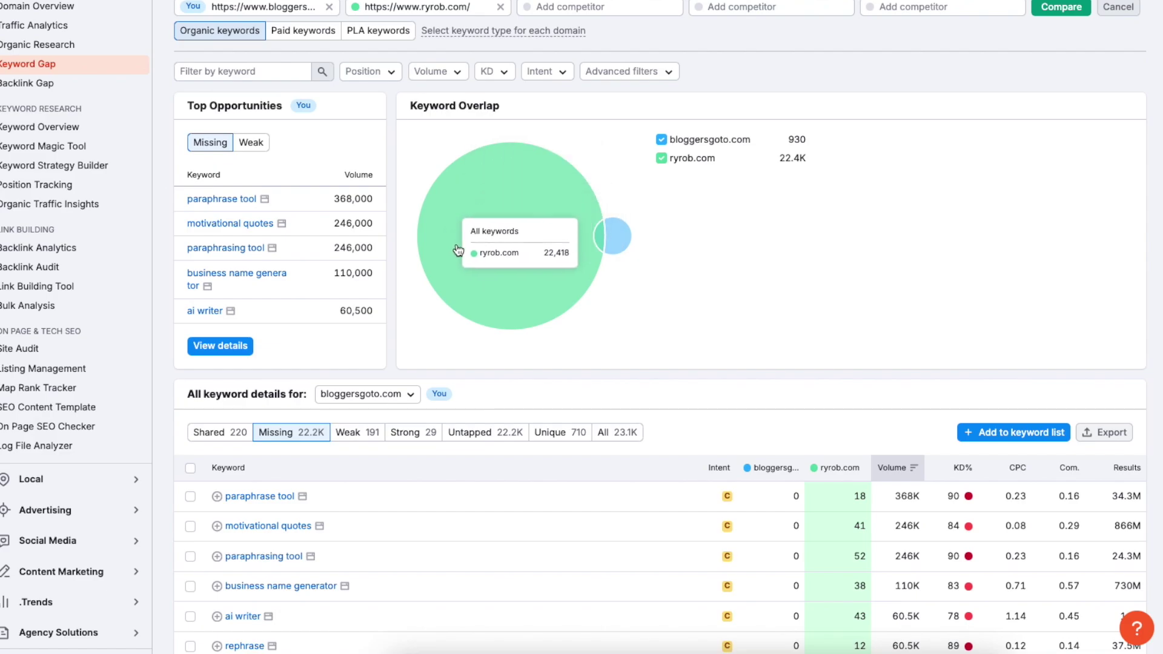
mouse_move(625, 246)
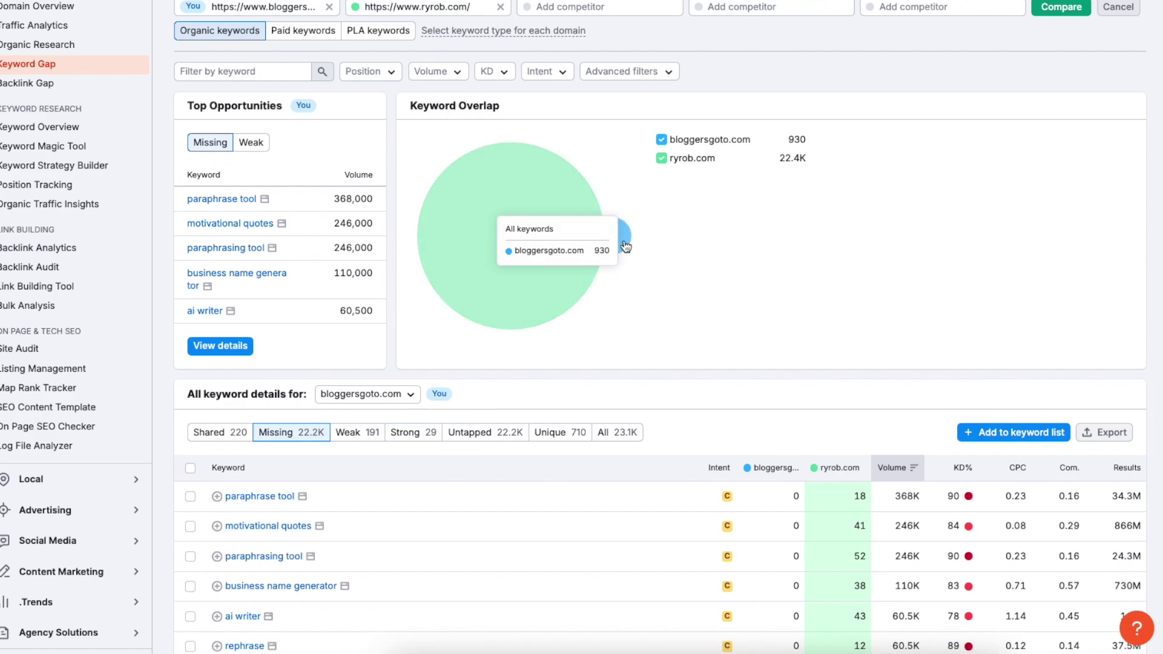
scroll(623, 243, down, 10)
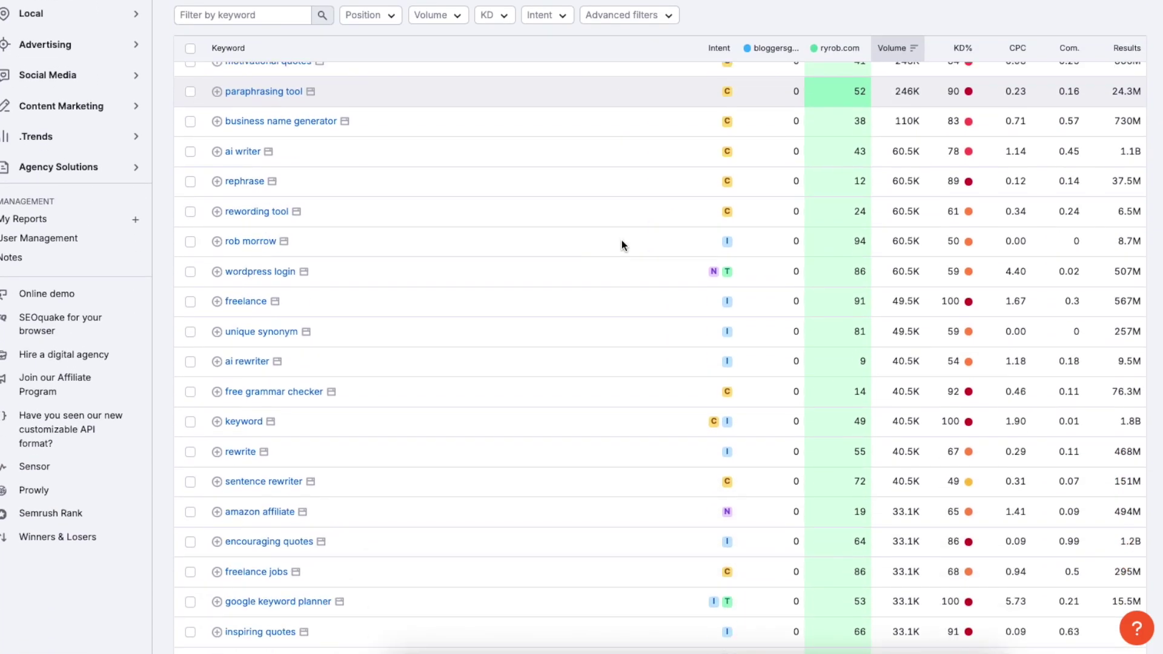
scroll(622, 242, up, 5)
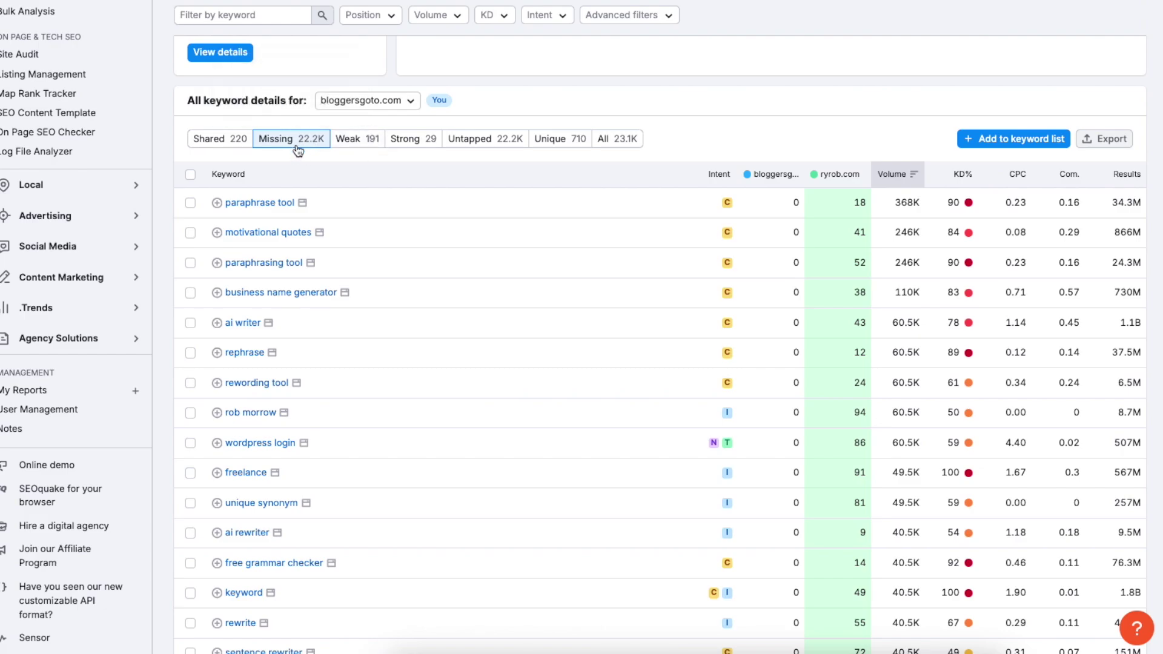
scroll(308, 200, up, 2)
scroll(307, 199, up, 2)
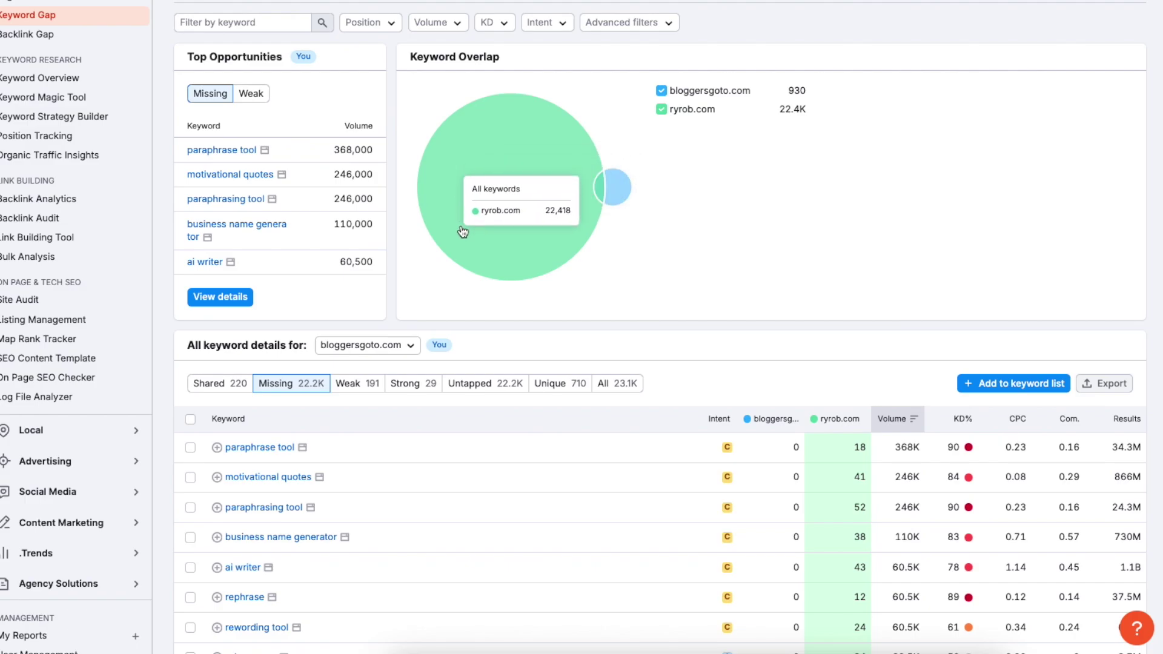
scroll(385, 354, down, 1)
scroll(482, 200, down, 6)
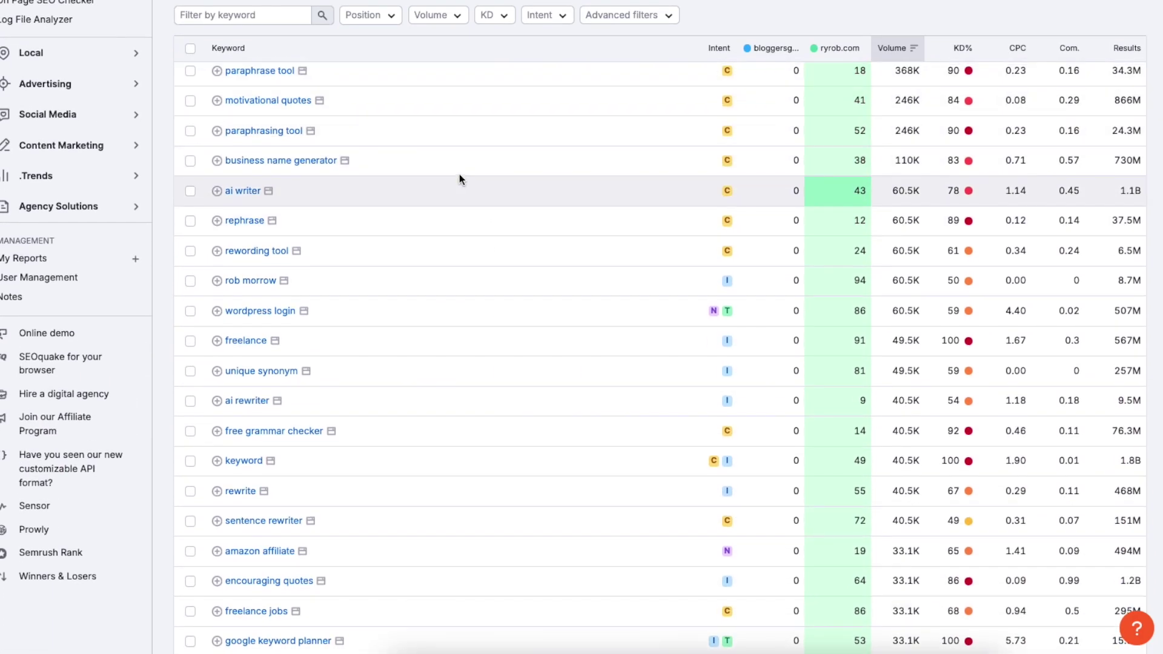
scroll(457, 172, up, 3)
scroll(456, 172, down, 1)
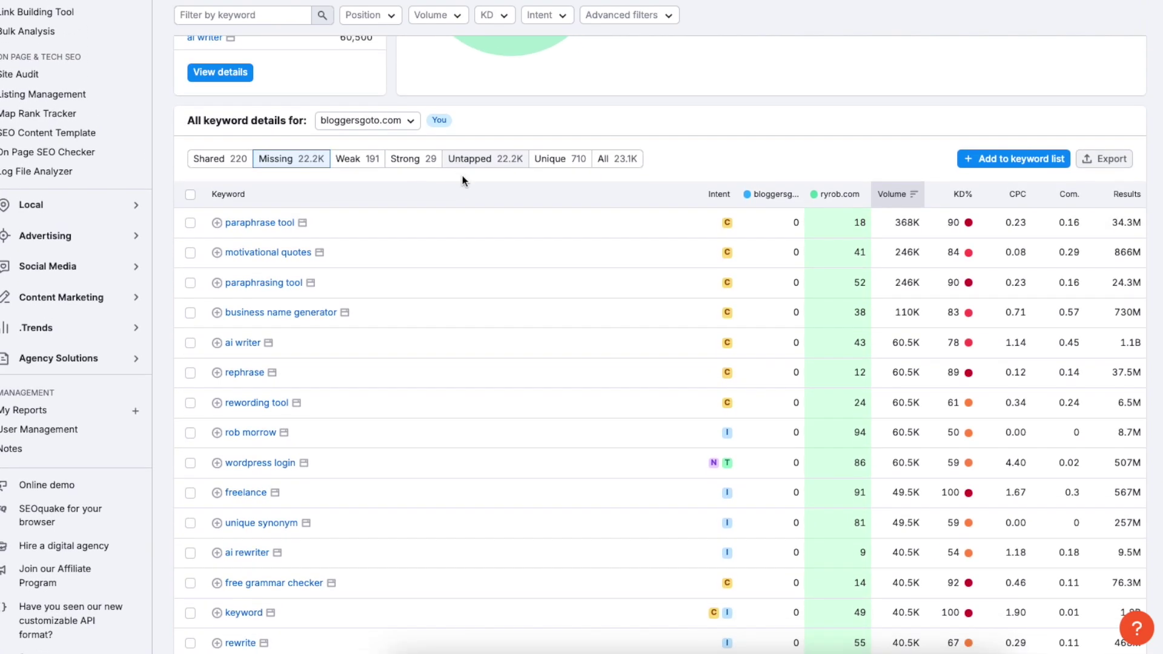
mouse_move(956, 201)
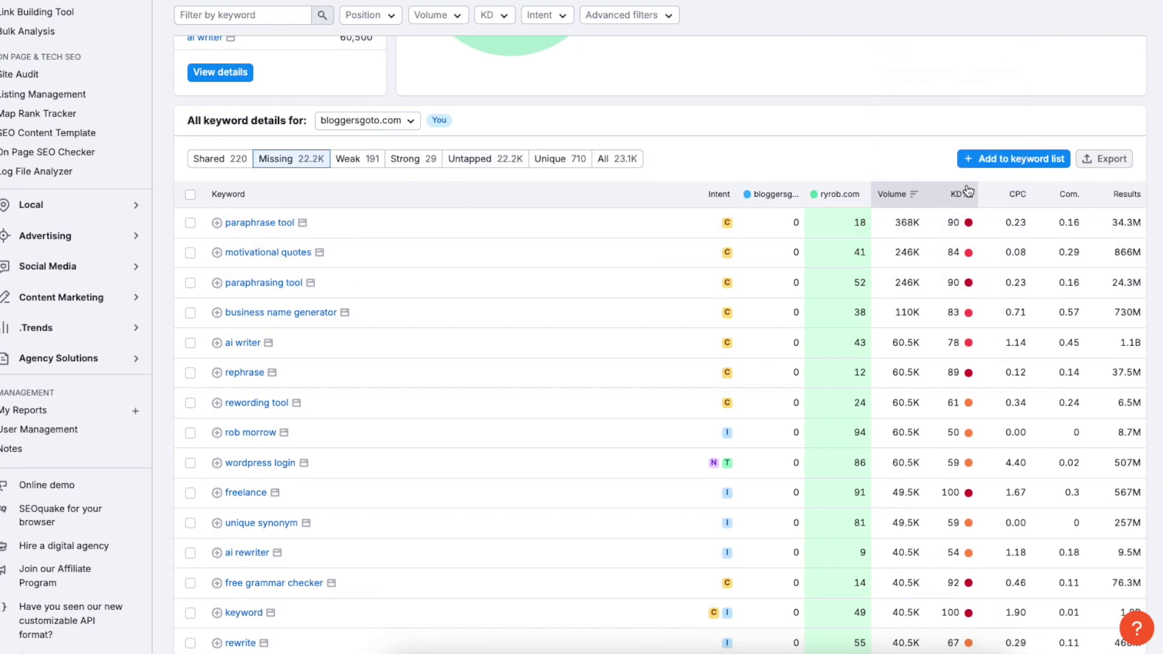
Sort the 22.2K Missing keywords by KD% ascending so zero-difficulty terms lead
click(951, 195)
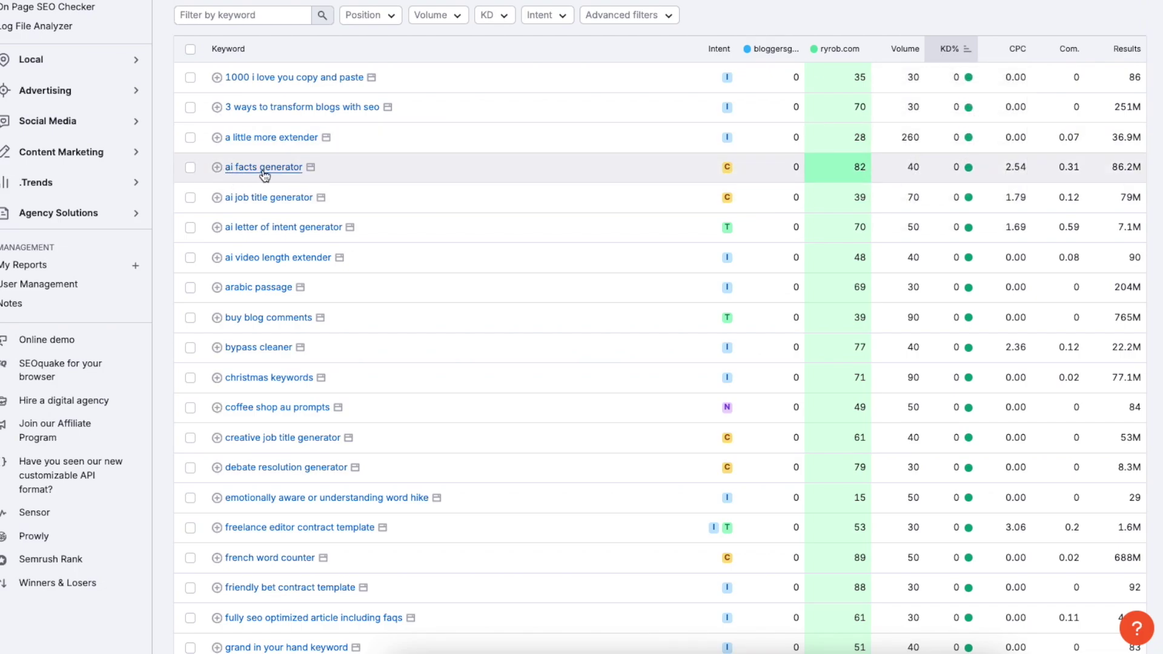
click(910, 166)
scroll(772, 234, up, 9)
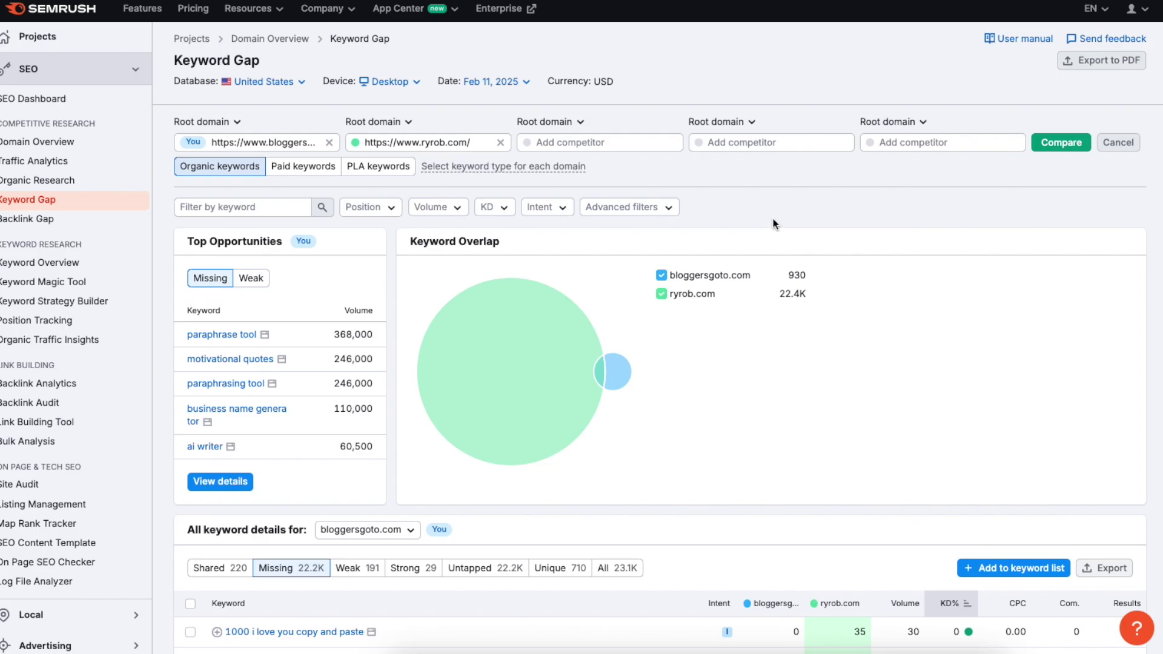
scroll(773, 224, down, 4)
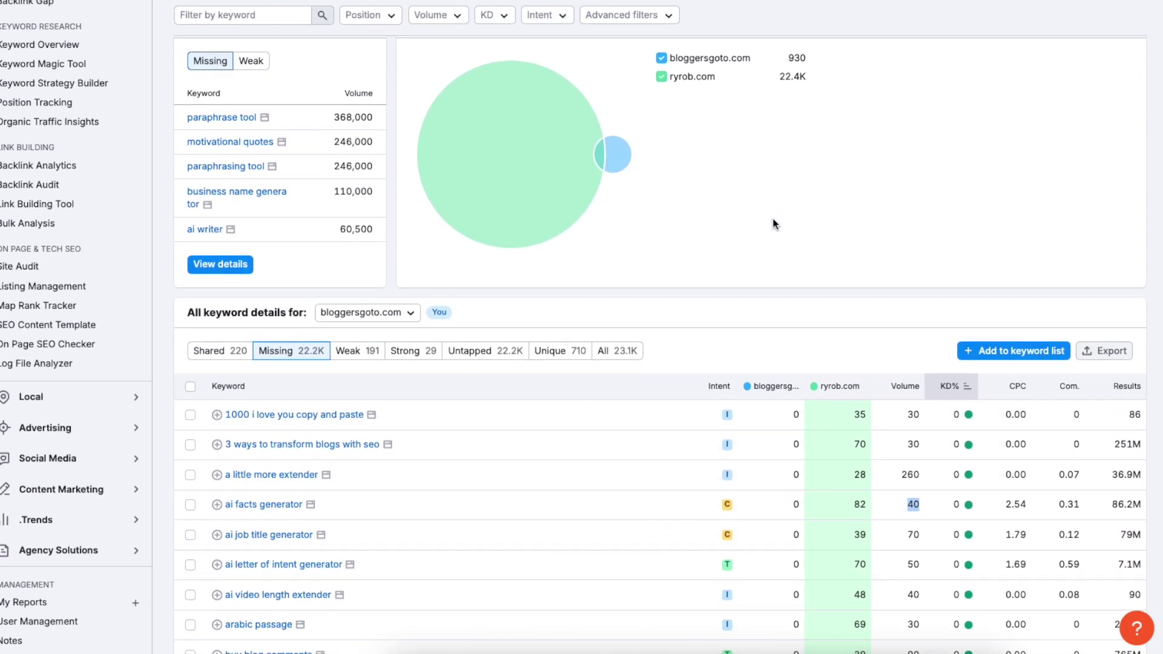
scroll(773, 224, up, 4)
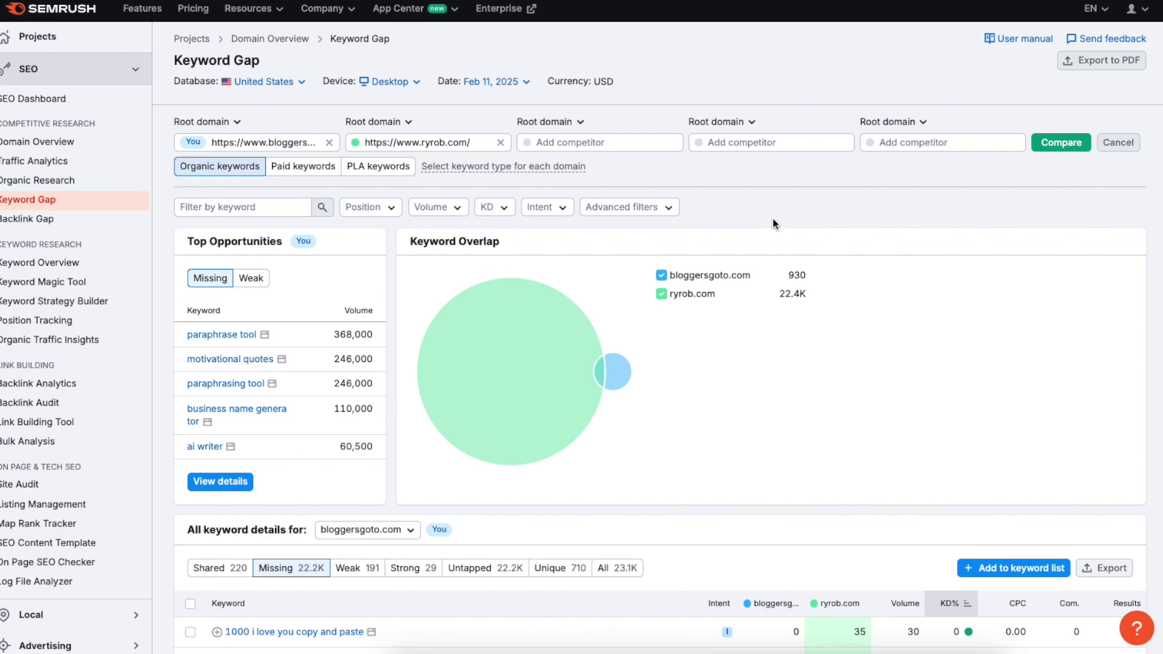